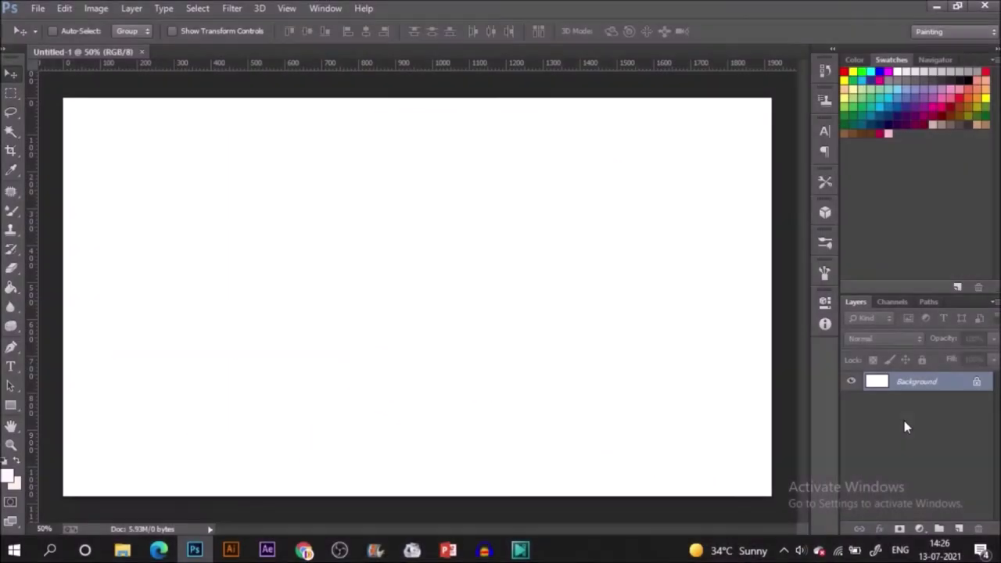
# On a new layer, lasso a tall rounded popsicle body about 420 px wide and 670 px high, with feather set to 0 px
pyautogui.click(959, 528)
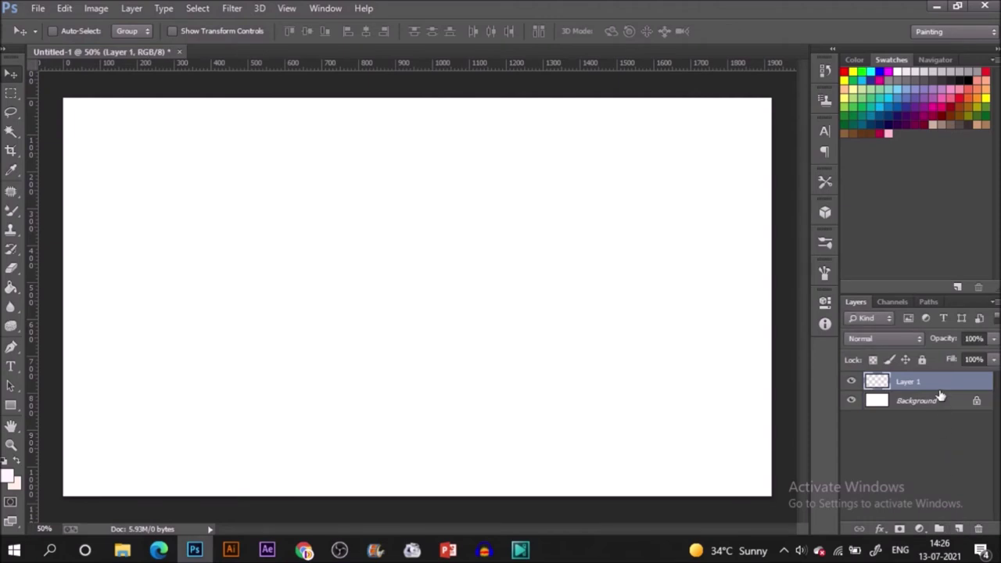
pyautogui.press('l')
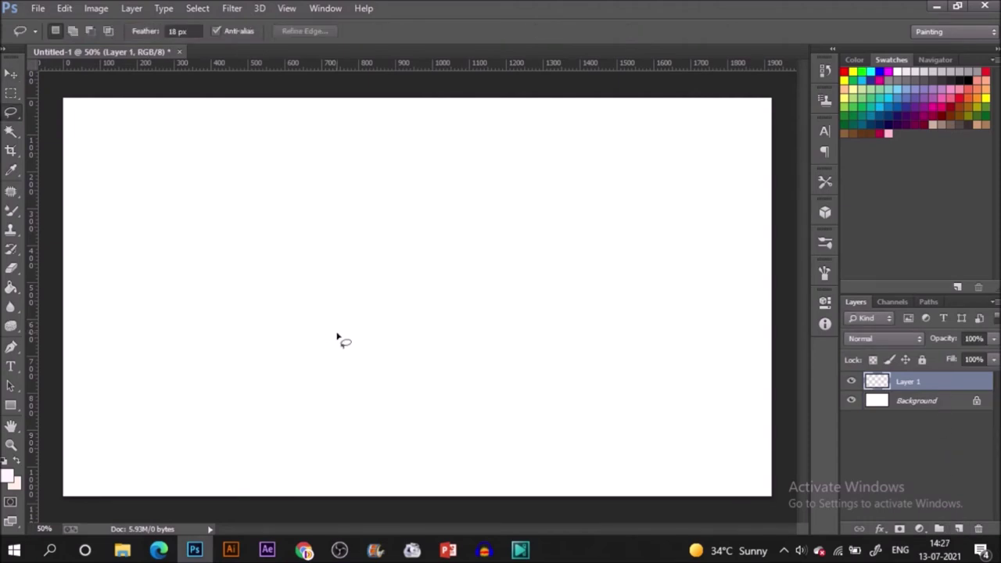
pyautogui.moveTo(344, 346)
pyautogui.mouseDown()
pyautogui.moveTo(353, 213)
pyautogui.moveTo(371, 188)
pyautogui.moveTo(425, 180)
pyautogui.mouseUp()
pyautogui.click(421, 178)
pyautogui.click(178, 31)
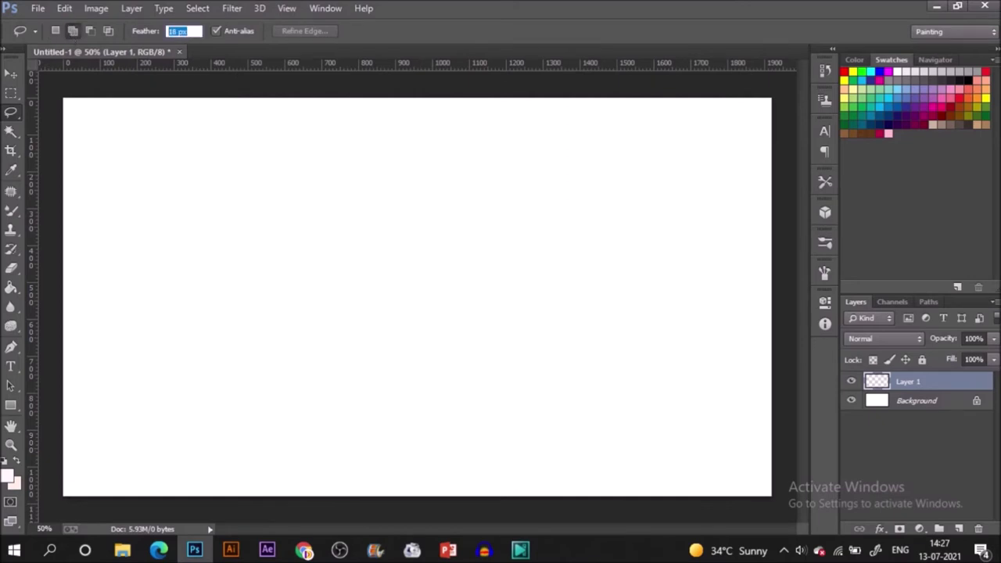
pyautogui.write('0')
pyautogui.press('Return')
pyautogui.moveTo(368, 335)
pyautogui.mouseDown()
pyautogui.moveTo(369, 250)
pyautogui.moveTo(388, 188)
pyautogui.moveTo(429, 166)
pyautogui.moveTo(485, 174)
pyautogui.moveTo(514, 208)
pyautogui.moveTo(519, 234)
pyautogui.moveTo(524, 397)
pyautogui.moveTo(449, 418)
pyautogui.moveTo(382, 410)
pyautogui.moveTo(371, 397)
pyautogui.moveTo(370, 335)
pyautogui.mouseUp()
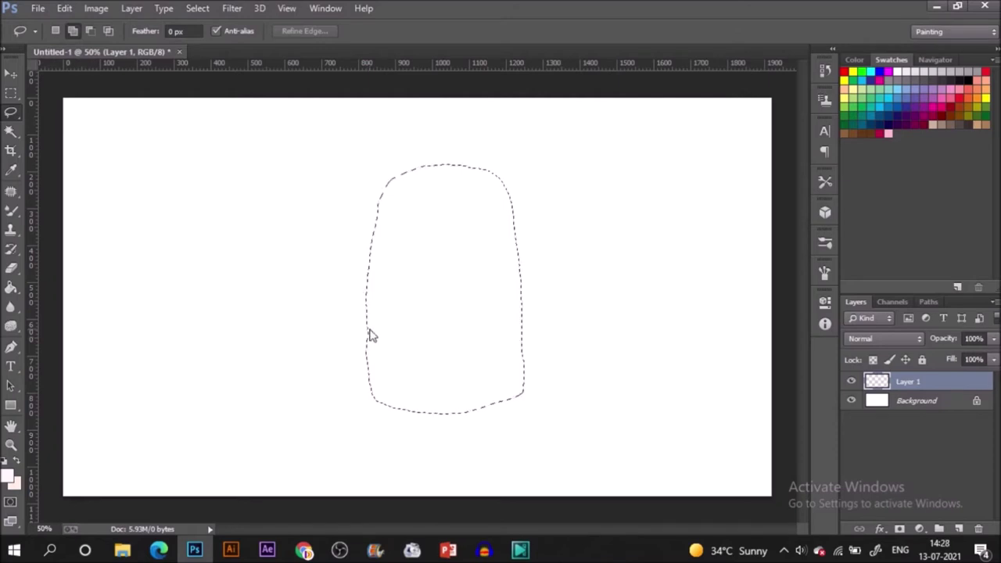
# Fill the popsicle body selection with light green and deselect it
pyautogui.click(866, 91)
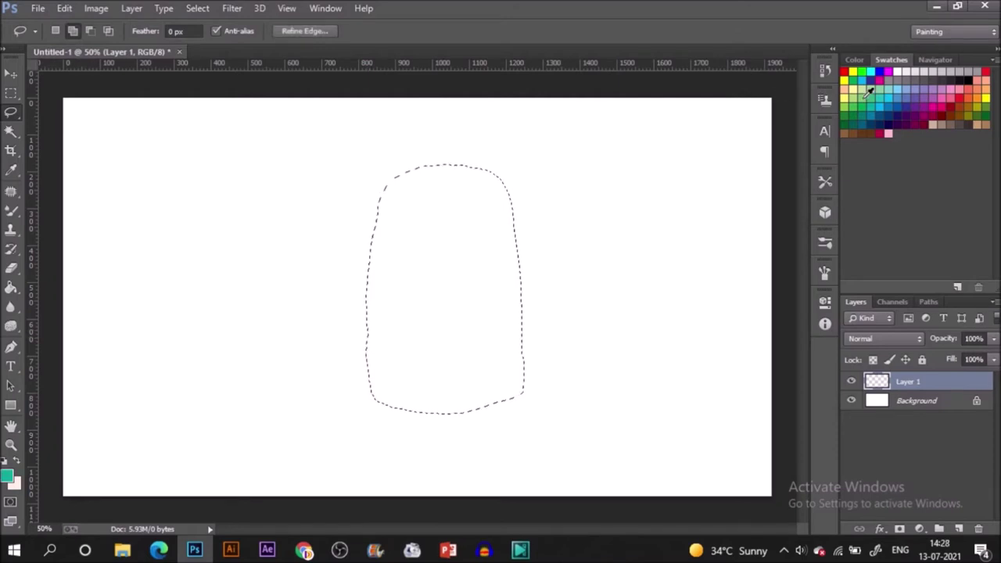
pyautogui.press('g')
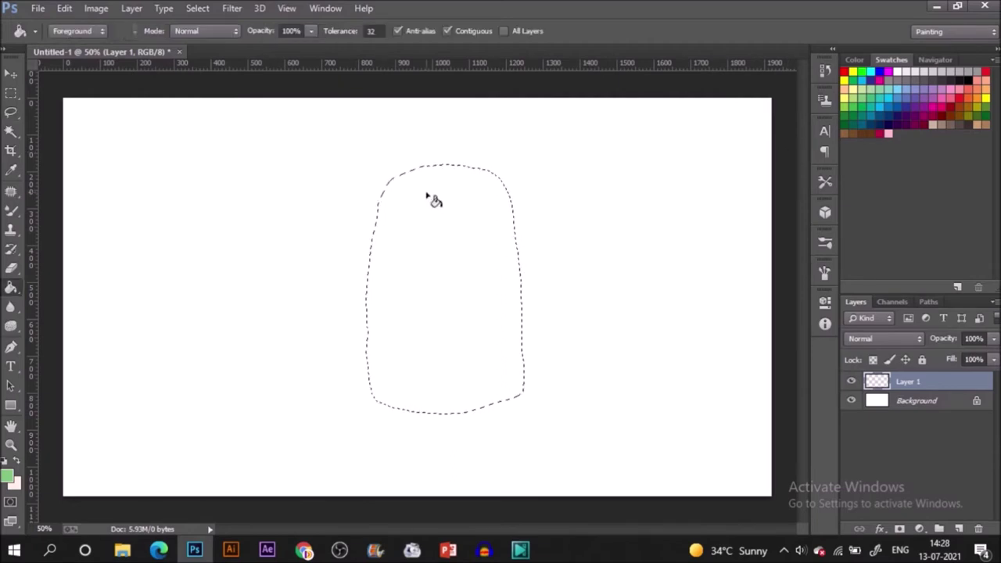
pyautogui.click(444, 305)
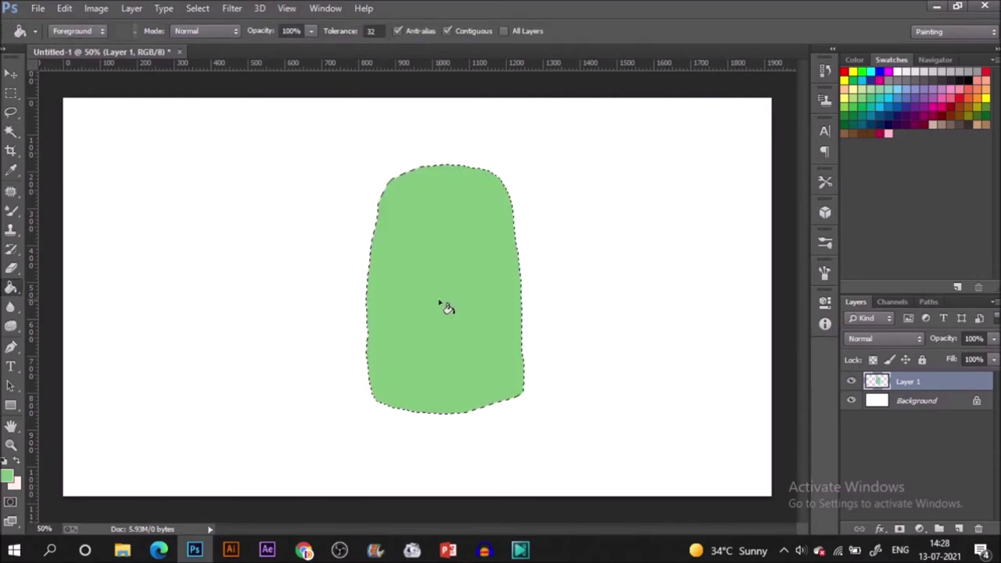
pyautogui.hotkey('ctrl', 'd')
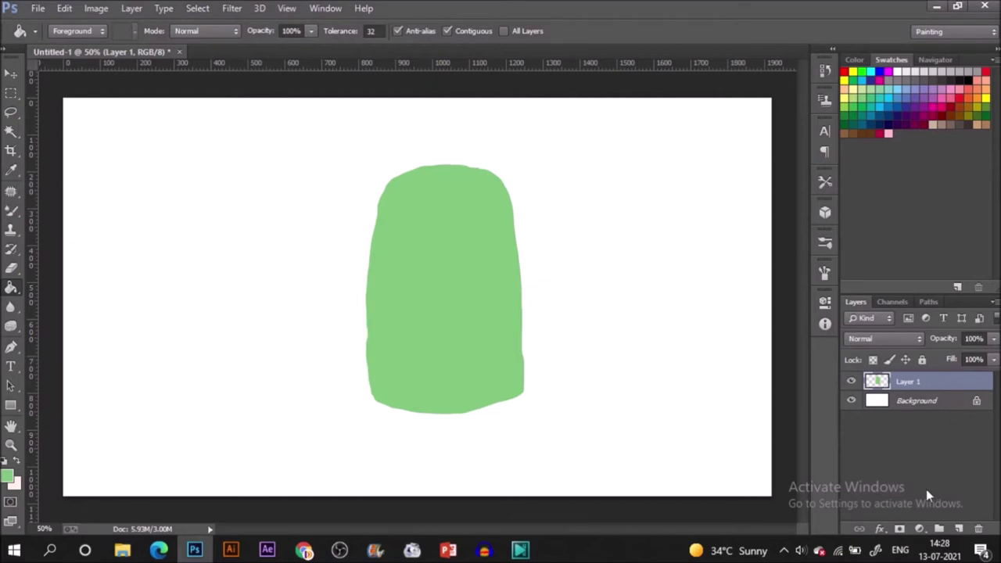
# On a new layer beneath the green body, lasso a narrow stick below it, fill it with light orange and deselect
pyautogui.click(928, 402)
pyautogui.click(959, 529)
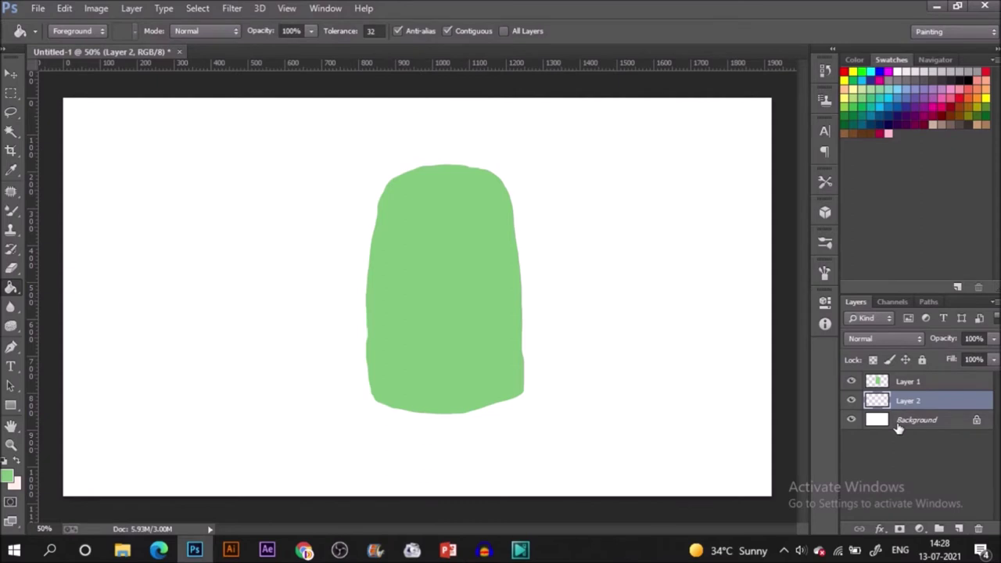
pyautogui.press('l')
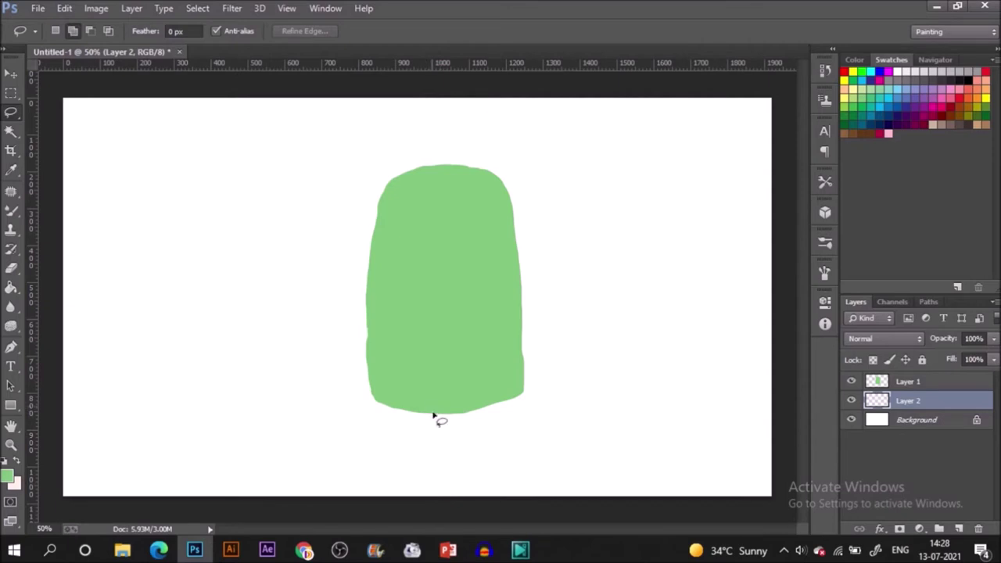
pyautogui.moveTo(434, 407)
pyautogui.mouseDown()
pyautogui.moveTo(429, 479)
pyautogui.moveTo(435, 493)
pyautogui.moveTo(460, 494)
pyautogui.moveTo(458, 411)
pyautogui.moveTo(431, 405)
pyautogui.moveTo(438, 414)
pyautogui.mouseUp()
pyautogui.press('g')
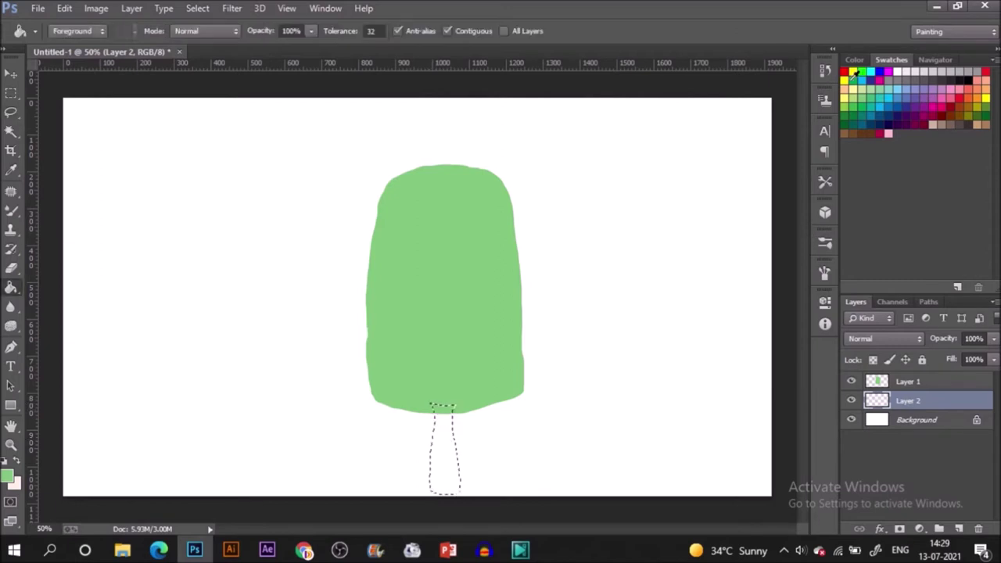
pyautogui.click(853, 80)
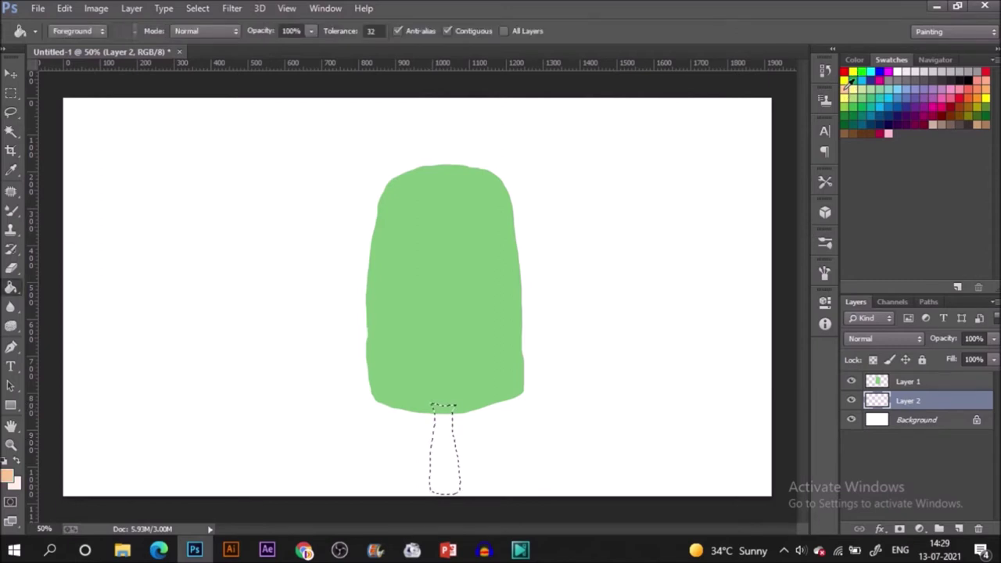
pyautogui.click(441, 461)
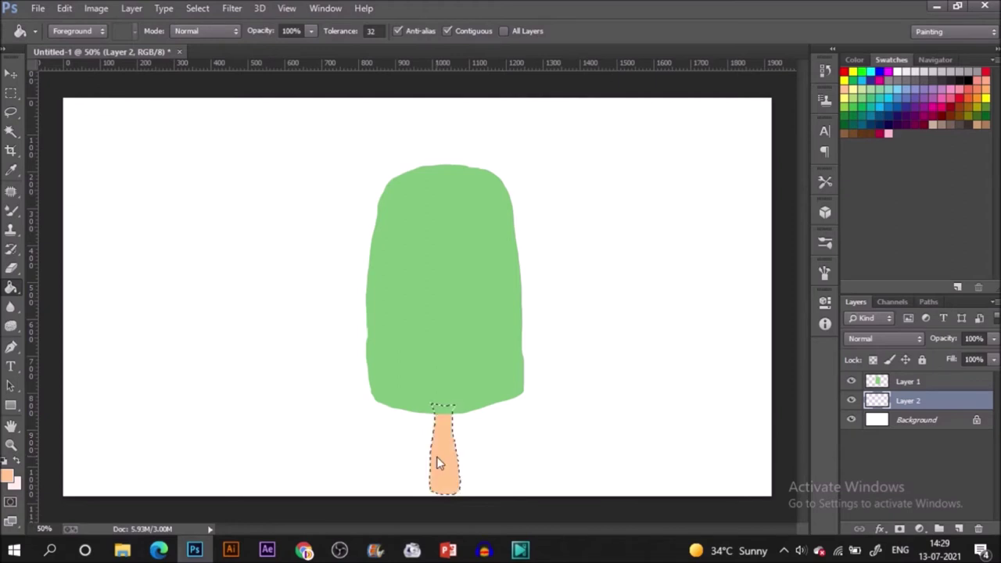
pyautogui.hotkey('ctrl', 'd')
# Select both the body and stick layers and move the popsicle slightly up and to the left on the canvas
pyautogui.keyDown('shift'); pyautogui.click(974, 381); pyautogui.keyUp('shift')
pyautogui.press('v')
pyautogui.moveTo(389, 369); pyautogui.dragTo(364, 333)
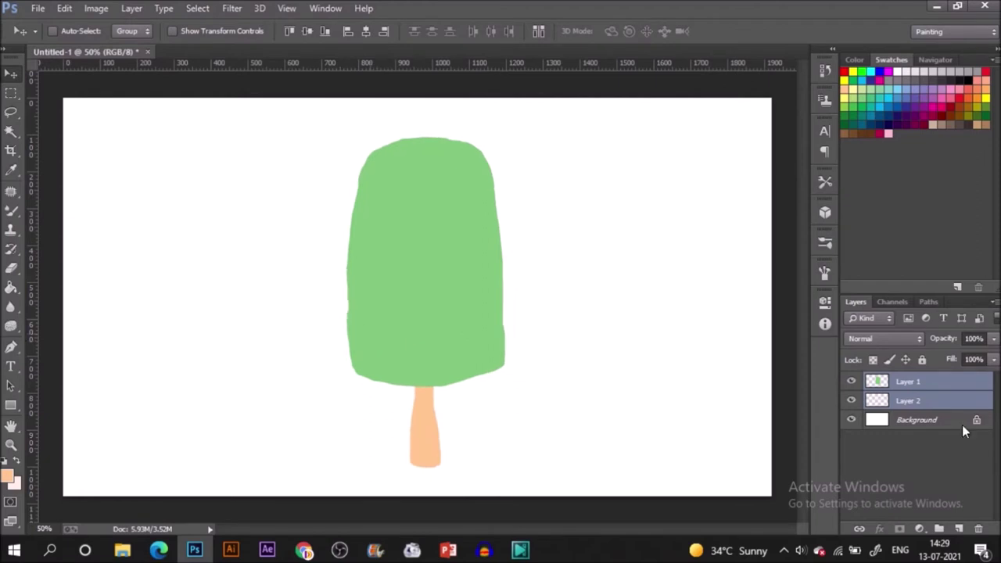
# On the body layer, lasso the lower half along a slanted wavy edge, fill it with red and deselect
pyautogui.click(948, 381)
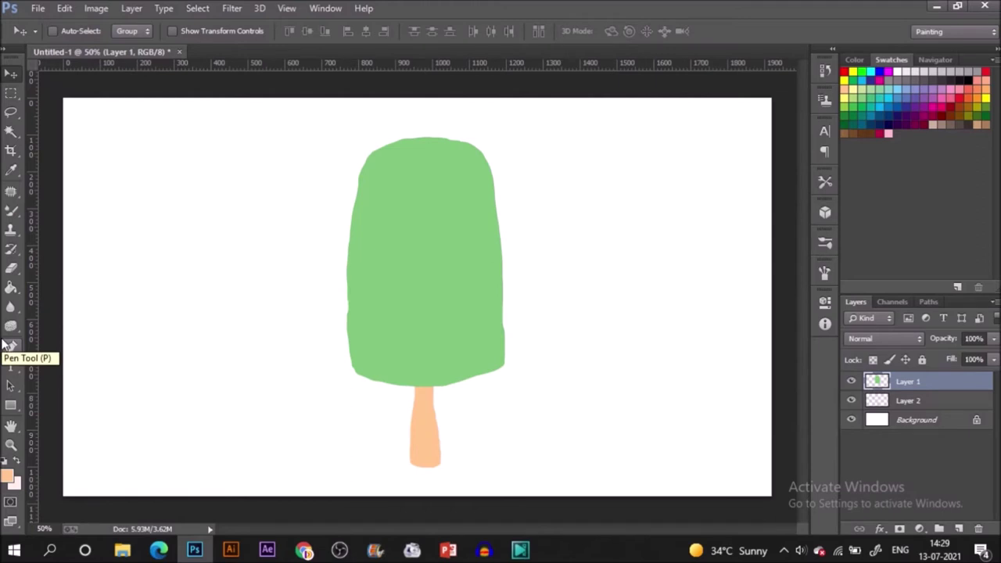
pyautogui.press('l')
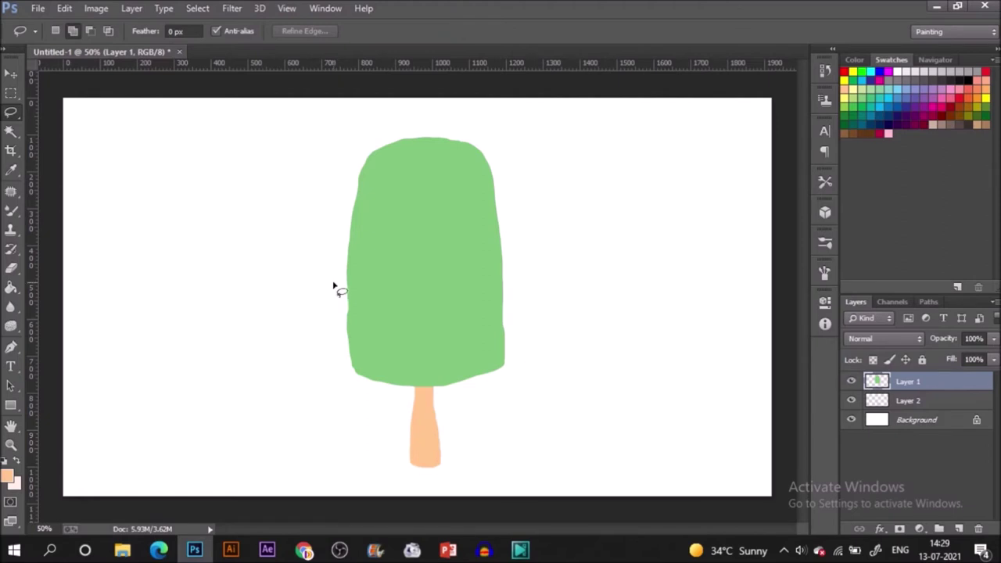
pyautogui.moveTo(333, 285)
pyautogui.mouseDown()
pyautogui.moveTo(504, 248)
pyautogui.moveTo(546, 368)
pyautogui.moveTo(331, 407)
pyautogui.moveTo(319, 319)
pyautogui.mouseUp()
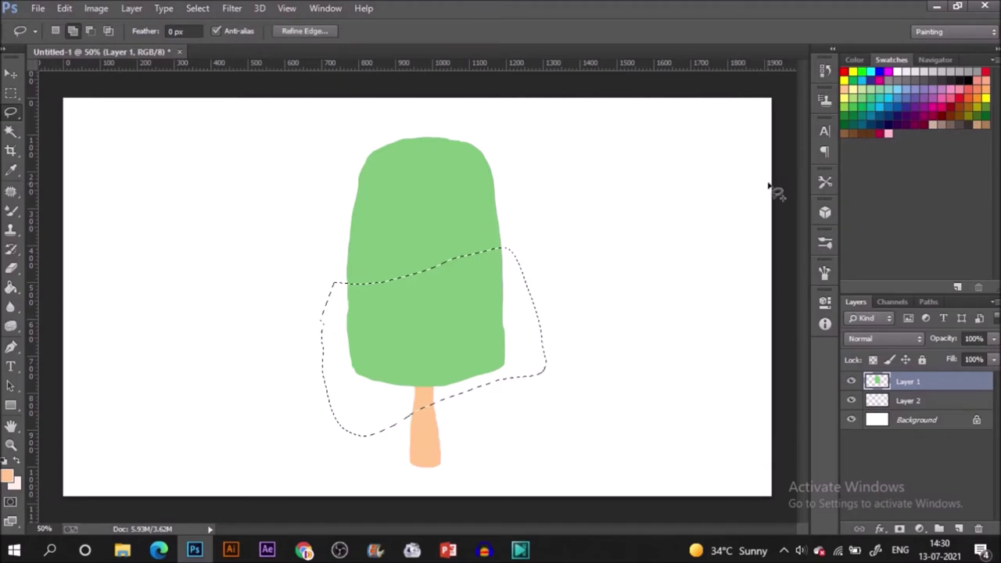
pyautogui.click(967, 94)
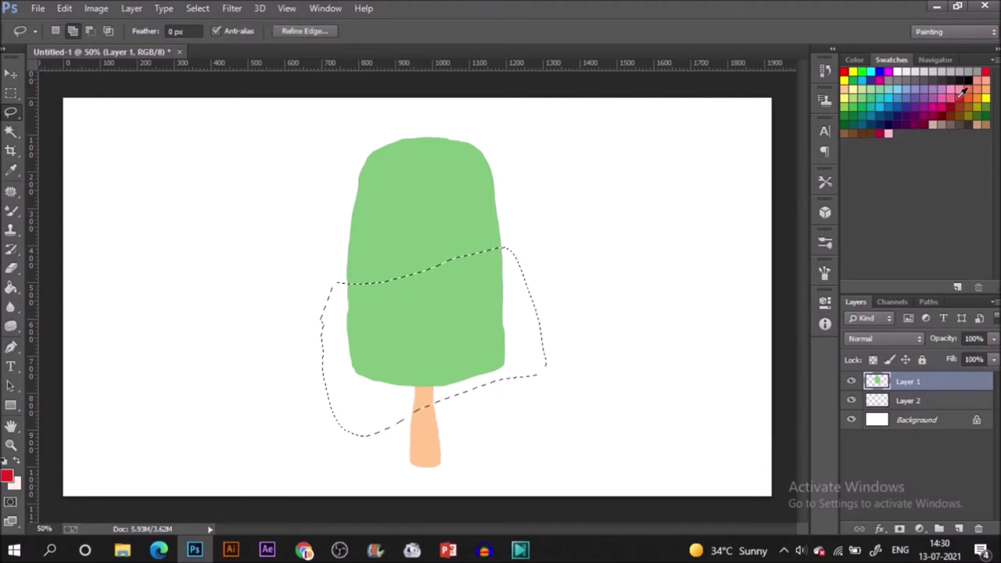
pyautogui.press('g')
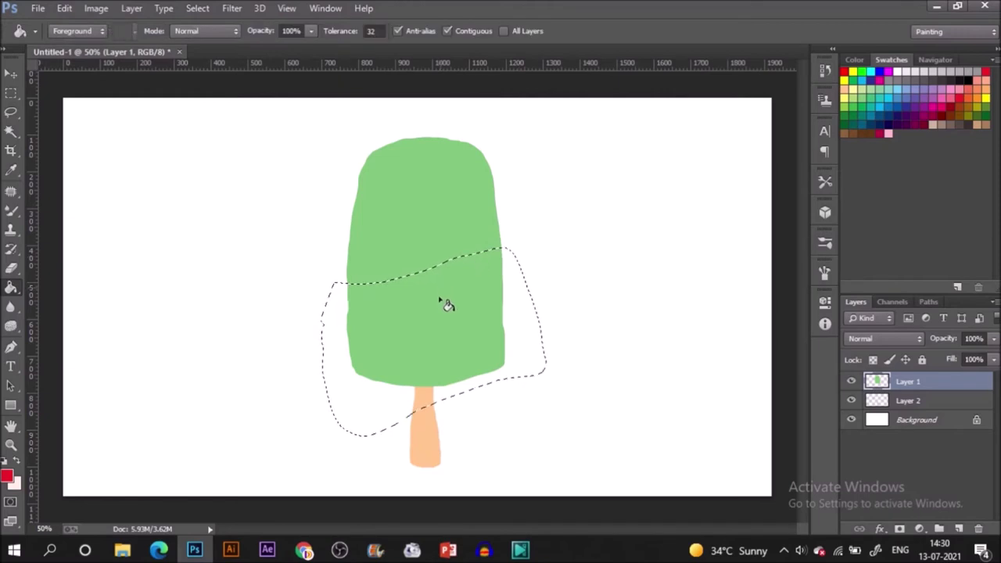
pyautogui.click(435, 328)
pyautogui.hotkey('ctrl', 'd')
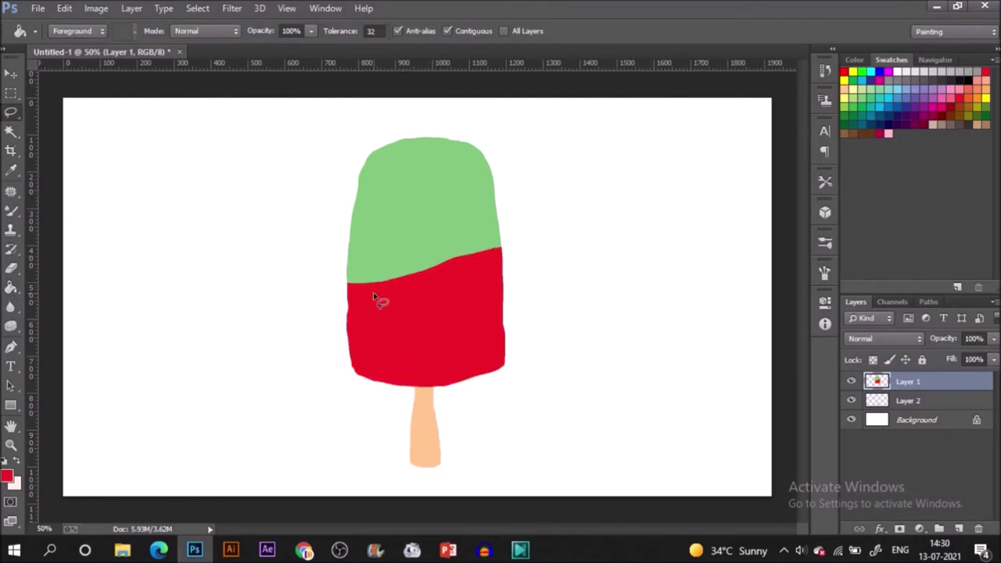
# Lasso a slanted band across the middle of the popsicle, fill its green and red areas with white, and deselect
pyautogui.press('l')
pyautogui.moveTo(329, 247)
pyautogui.mouseDown()
pyautogui.moveTo(475, 208)
pyautogui.moveTo(519, 201)
pyautogui.moveTo(523, 214)
pyautogui.moveTo(522, 246)
pyautogui.moveTo(315, 301)
pyautogui.moveTo(329, 257)
pyautogui.mouseUp()
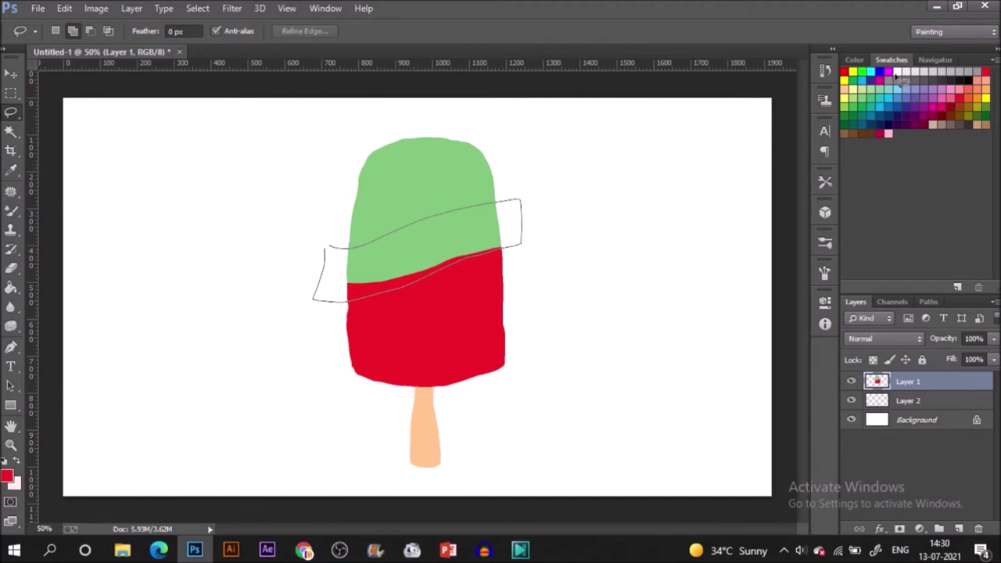
pyautogui.click(326, 236)
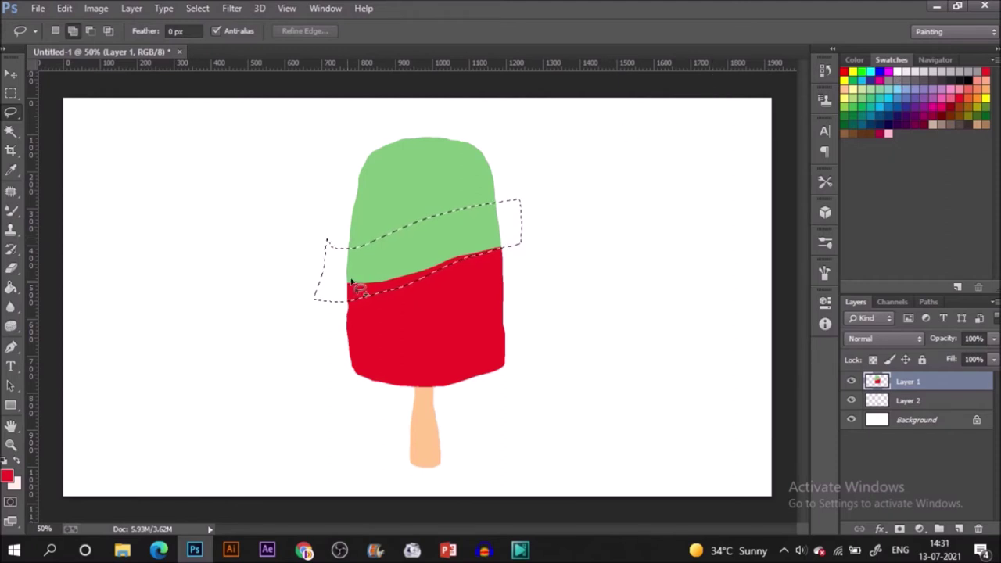
pyautogui.click(899, 70)
pyautogui.press('g')
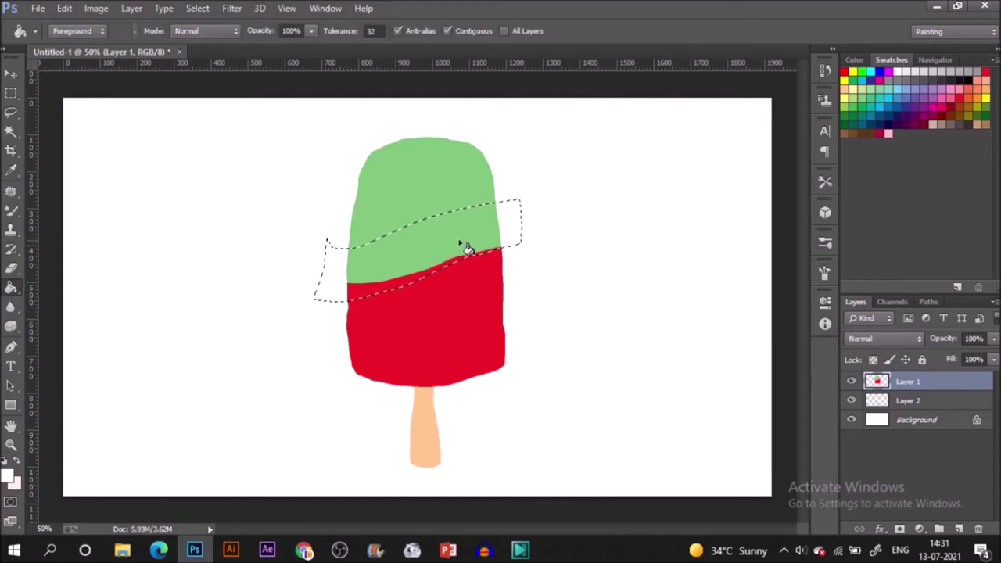
pyautogui.click(426, 261)
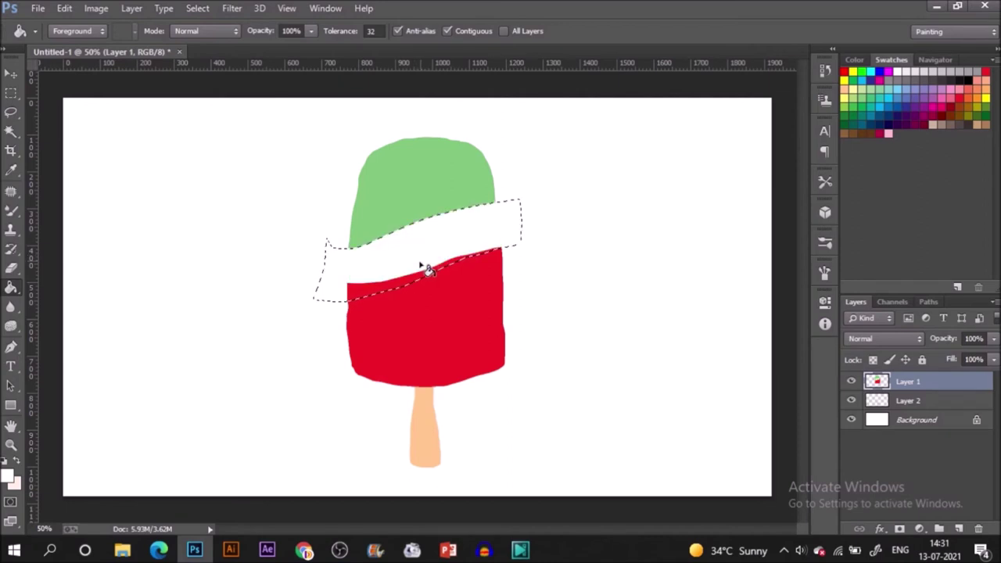
pyautogui.click(374, 297)
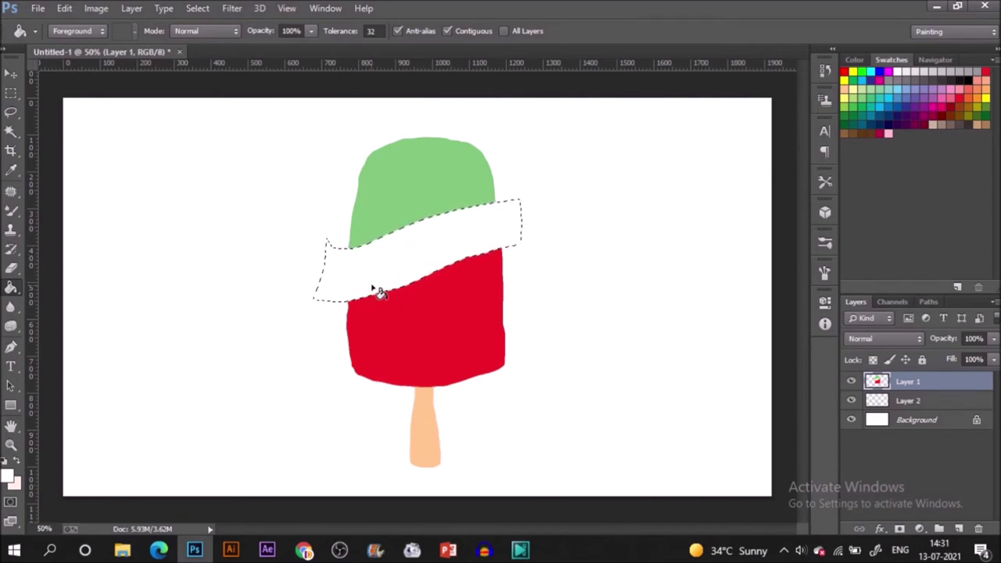
pyautogui.hotkey('ctrl', 'd')
# Lasso a narrow vertical strip on the popsicle's left side and blend the green, white and red within it using the Mixer Brush
pyautogui.press('l')
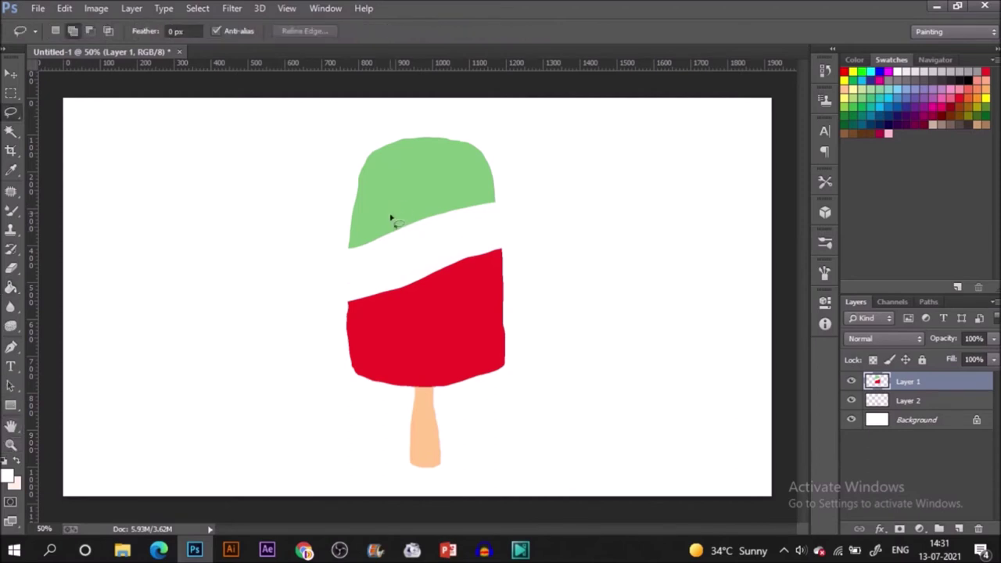
pyautogui.moveTo(393, 187)
pyautogui.mouseDown()
pyautogui.moveTo(384, 254)
pyautogui.moveTo(398, 338)
pyautogui.moveTo(407, 207)
pyautogui.moveTo(395, 189)
pyautogui.mouseUp()
pyautogui.press('b')
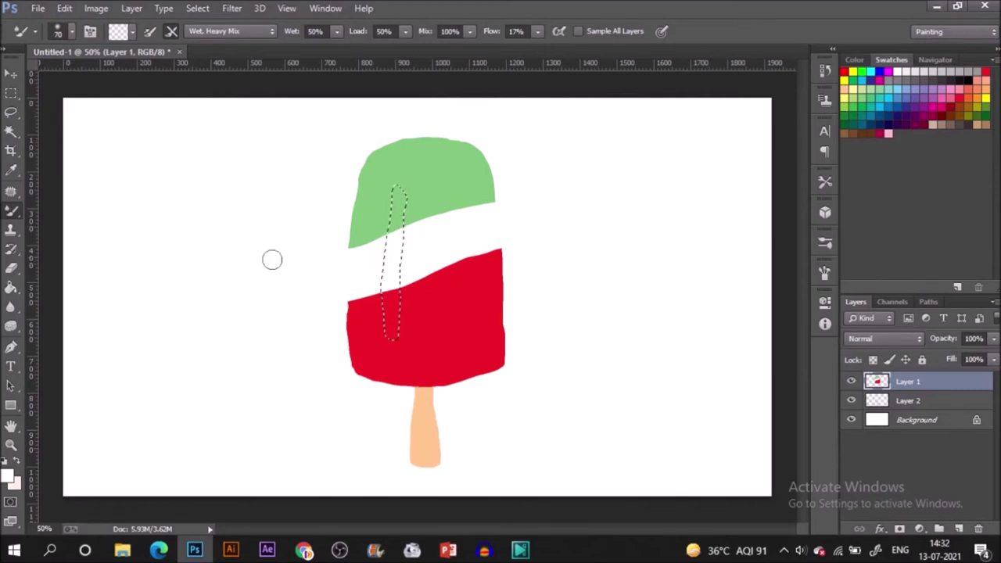
pyautogui.press(']')
pyautogui.press(']')
pyautogui.press(']')
pyautogui.moveTo(392, 209)
pyautogui.mouseDown()
pyautogui.moveTo(375, 336)
pyautogui.moveTo(375, 280)
pyautogui.moveTo(379, 328)
pyautogui.moveTo(380, 270)
pyautogui.moveTo(376, 342)
pyautogui.moveTo(391, 196)
pyautogui.moveTo(388, 266)
pyautogui.mouseUp()
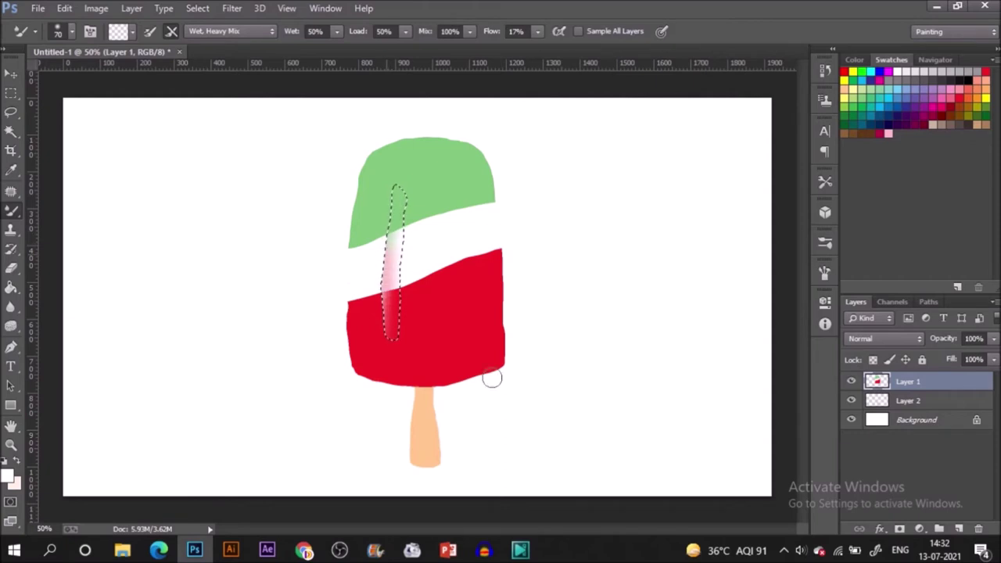
pyautogui.hotkey('ctrl', 'd')
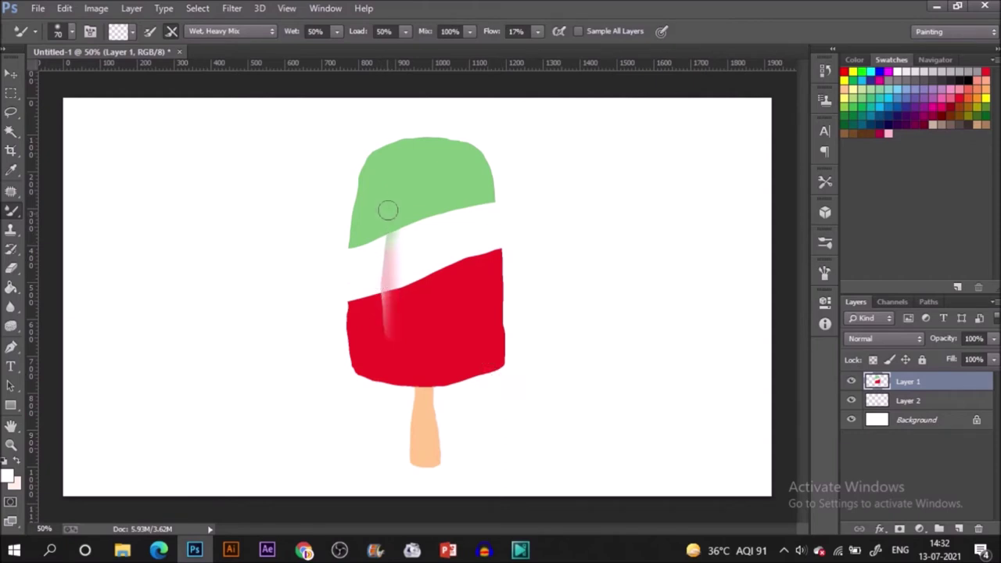
pyautogui.moveTo(388, 210)
pyautogui.mouseDown()
pyautogui.moveTo(394, 186)
pyautogui.moveTo(387, 211)
pyautogui.mouseUp()
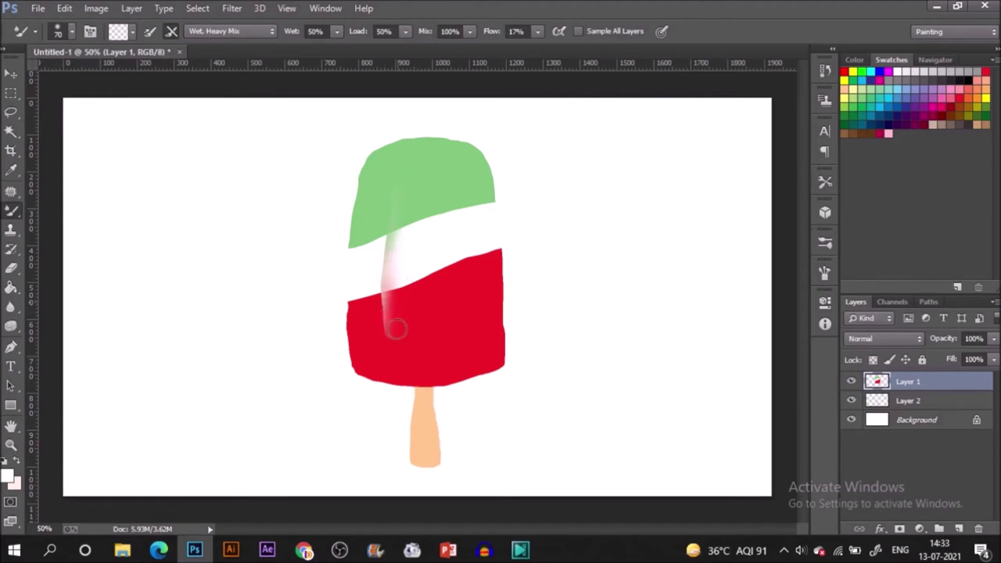
pyautogui.moveTo(397, 330); pyautogui.dragTo(397, 352)
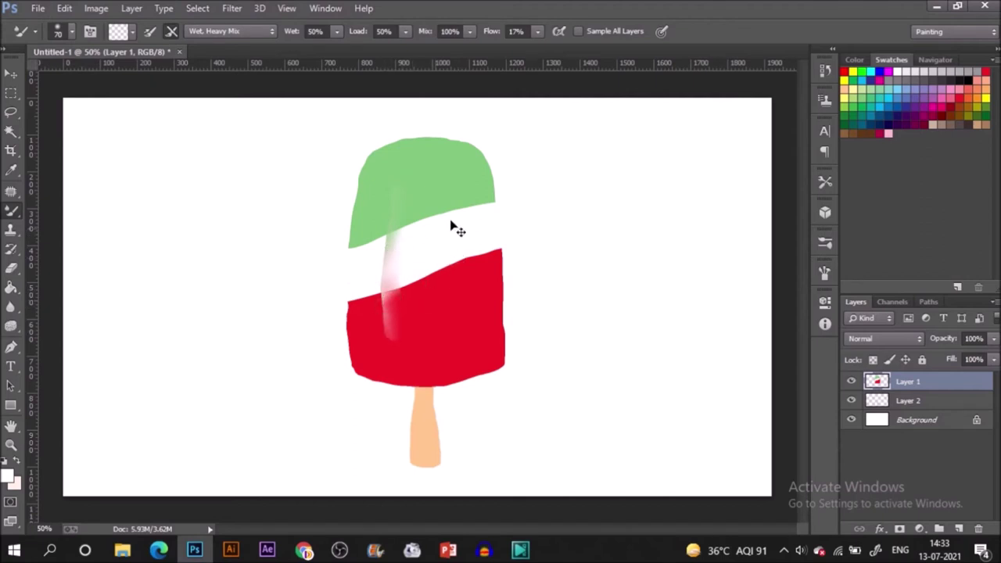
pyautogui.press('v')
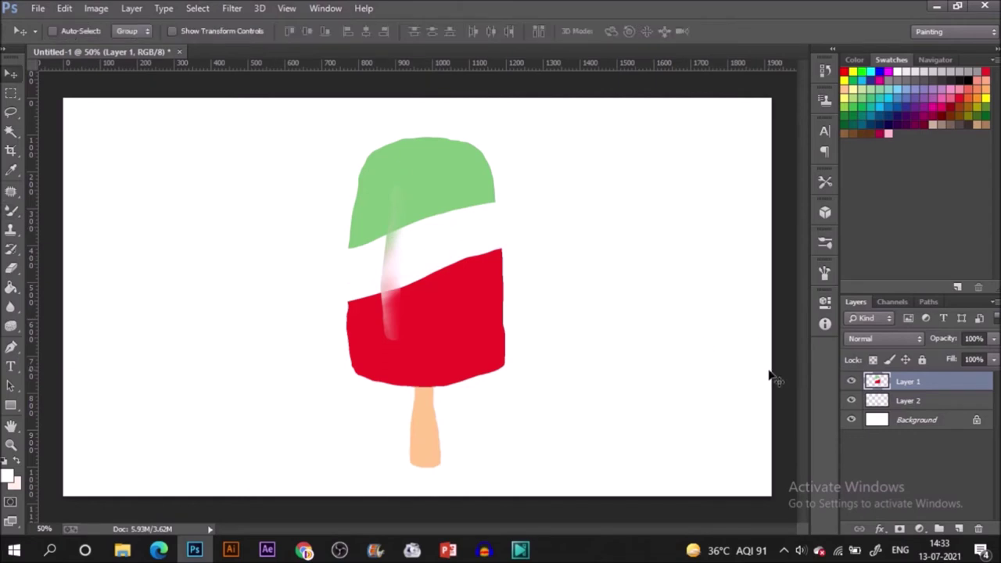
pyautogui.moveTo(386, 284)
pyautogui.mouseDown()
pyautogui.moveTo(433, 273)
pyautogui.moveTo(440, 288)
pyautogui.mouseUp()
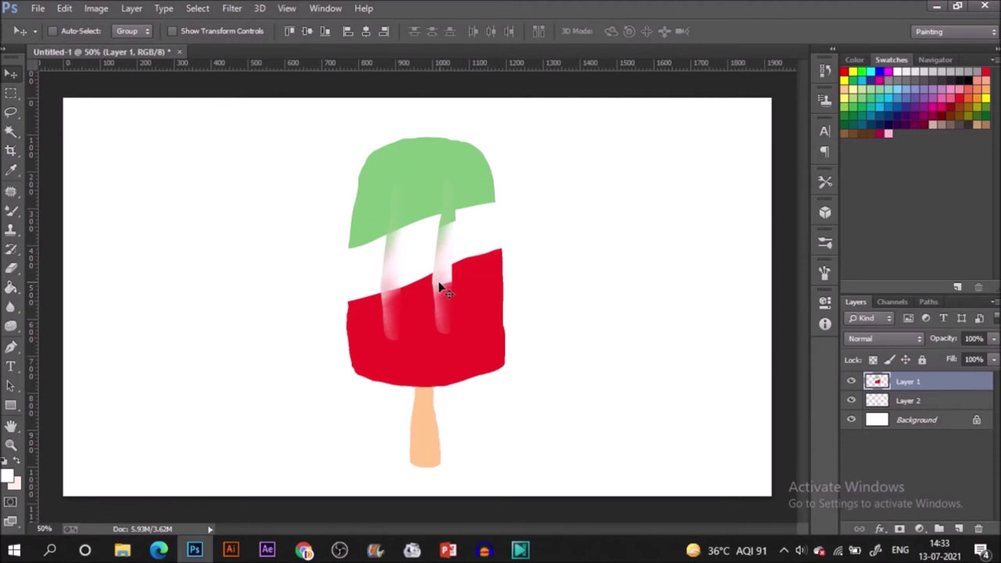
pyautogui.hotkey('ctrl', 'z')
# Lasso a second narrow vertical strip on the popsicle's right side, blend the colours within it using the Mixer Brush, and deselect
pyautogui.press('l')
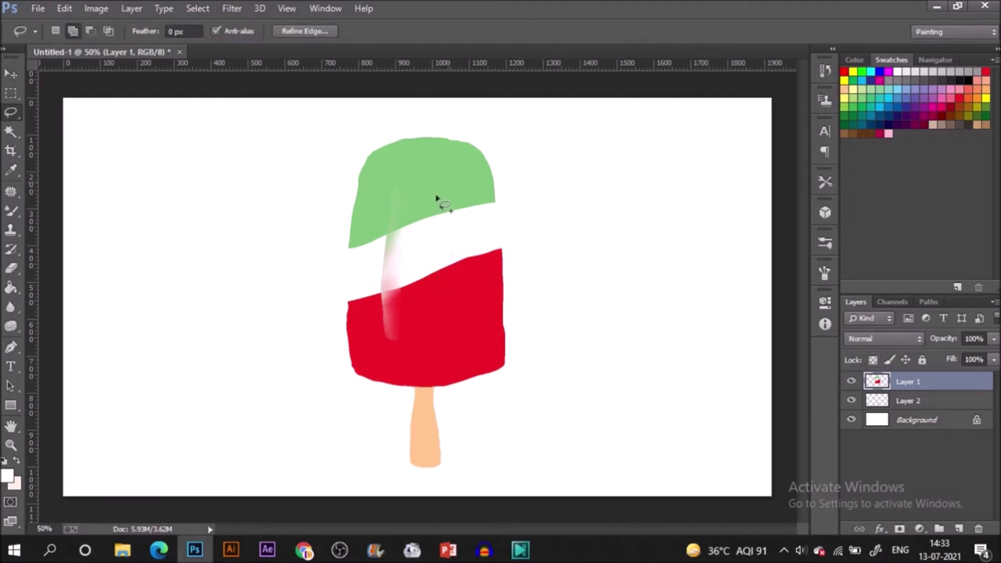
pyautogui.moveTo(445, 183)
pyautogui.mouseDown()
pyautogui.moveTo(433, 337)
pyautogui.moveTo(453, 327)
pyautogui.moveTo(457, 301)
pyautogui.moveTo(453, 192)
pyautogui.mouseUp()
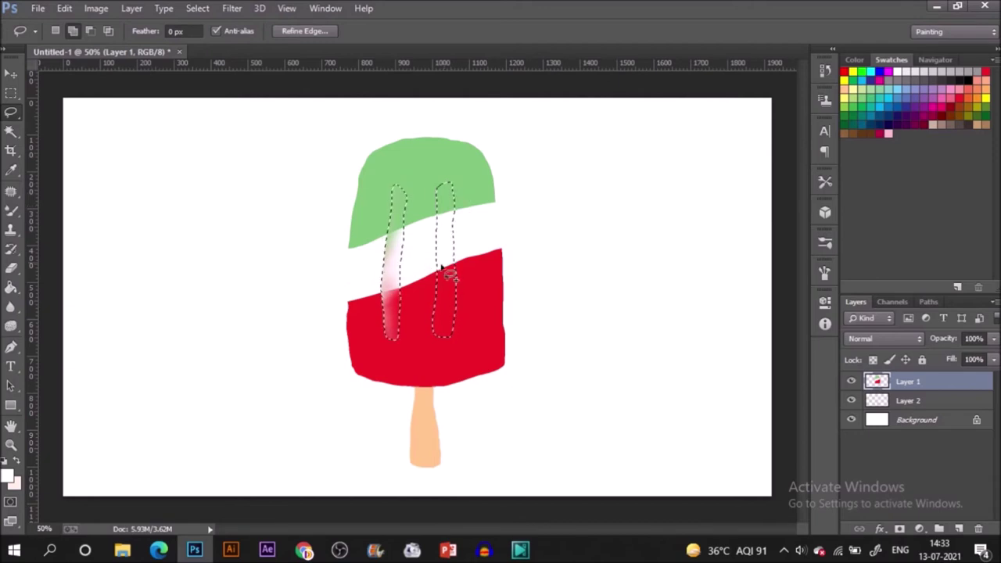
pyautogui.press('b')
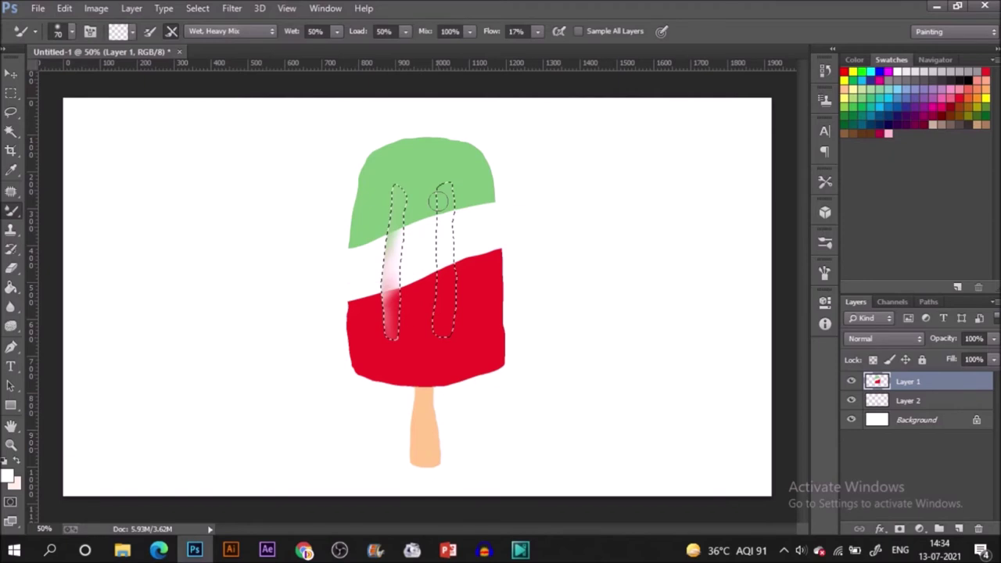
pyautogui.moveTo(439, 201)
pyautogui.mouseDown()
pyautogui.moveTo(440, 235)
pyautogui.moveTo(420, 252)
pyautogui.moveTo(438, 282)
pyautogui.moveTo(435, 273)
pyautogui.moveTo(433, 341)
pyautogui.mouseUp()
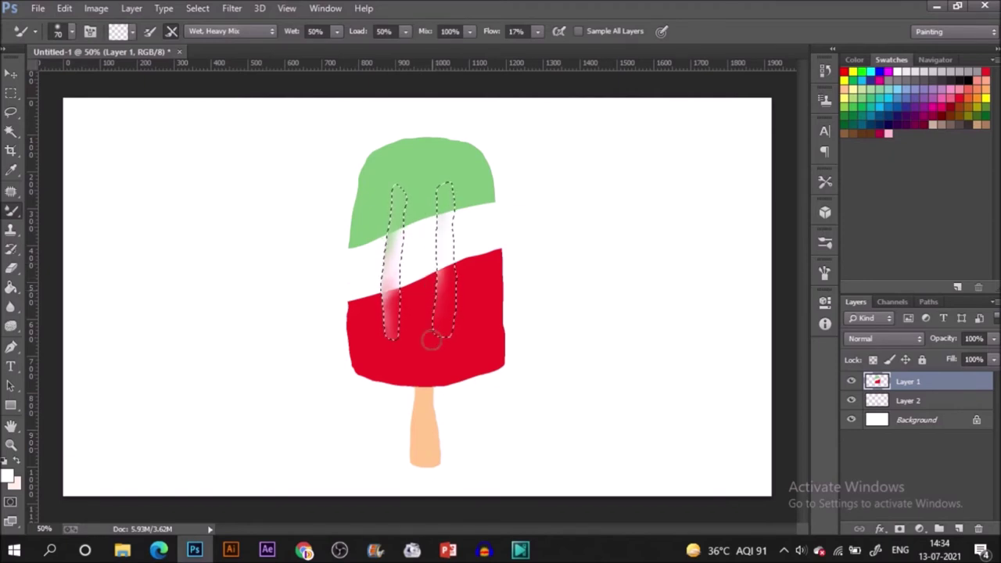
pyautogui.moveTo(429, 235)
pyautogui.mouseDown()
pyautogui.moveTo(437, 341)
pyautogui.moveTo(444, 304)
pyautogui.moveTo(453, 350)
pyautogui.mouseUp()
pyautogui.moveTo(446, 252); pyautogui.dragTo(444, 332)
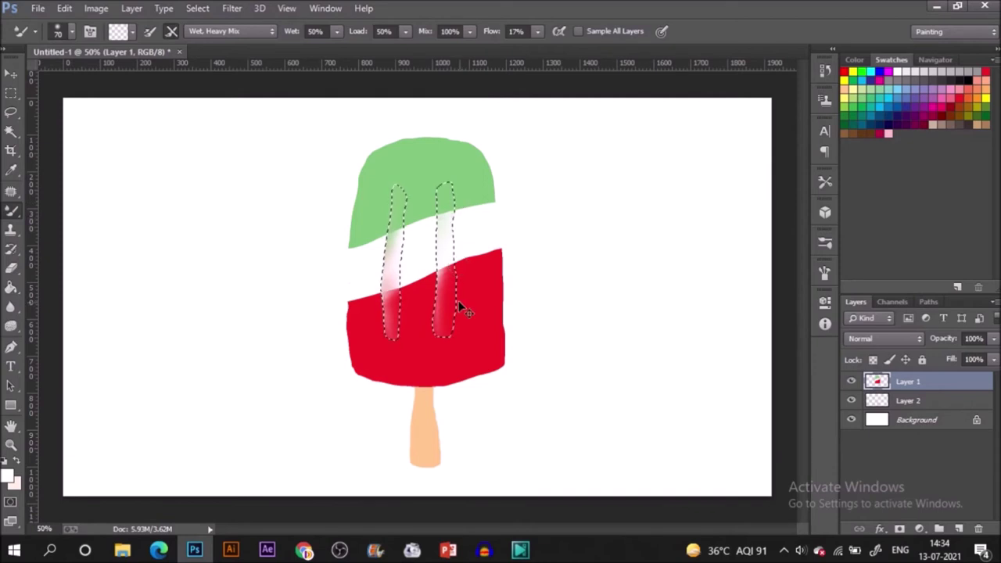
pyautogui.hotkey('ctrl', 'd')
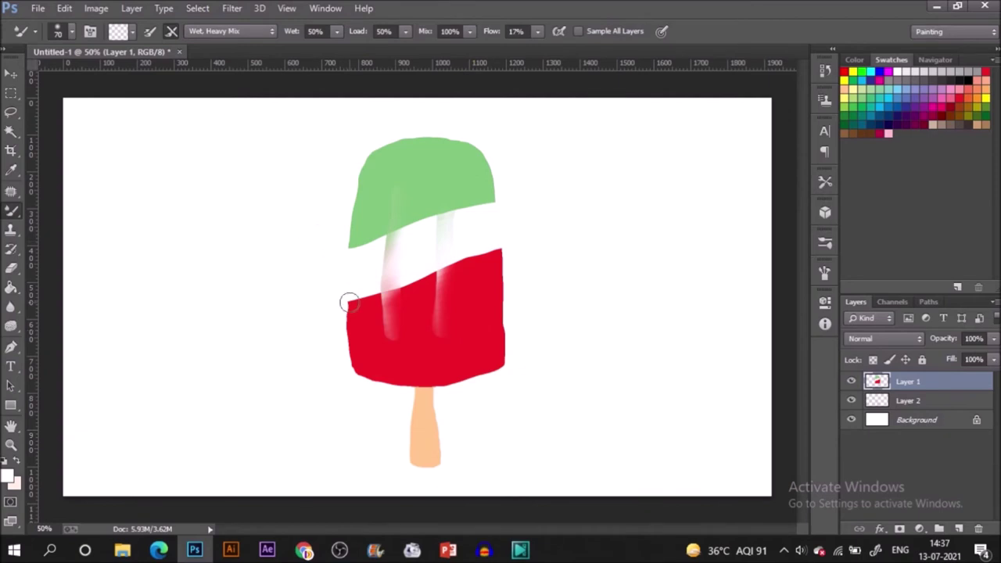
# Restrict painting to the popsicle body and soften the white band's red and green borders near both sides with the Mixer Brush
pyautogui.keyDown('ctrl'); pyautogui.click(877, 382); pyautogui.keyUp('ctrl')
pyautogui.hotkey('ctrl', 'd')
pyautogui.moveTo(333, 288)
pyautogui.mouseDown()
pyautogui.moveTo(353, 301)
pyautogui.moveTo(341, 304)
pyautogui.moveTo(348, 310)
pyautogui.moveTo(351, 296)
pyautogui.moveTo(368, 307)
pyautogui.moveTo(374, 290)
pyautogui.moveTo(376, 307)
pyautogui.moveTo(368, 298)
pyautogui.moveTo(354, 307)
pyautogui.moveTo(396, 319)
pyautogui.moveTo(399, 302)
pyautogui.moveTo(419, 306)
pyautogui.mouseUp()
pyautogui.moveTo(458, 263)
pyautogui.mouseDown()
pyautogui.moveTo(487, 252)
pyautogui.moveTo(491, 268)
pyautogui.moveTo(493, 243)
pyautogui.moveTo(474, 281)
pyautogui.mouseUp()
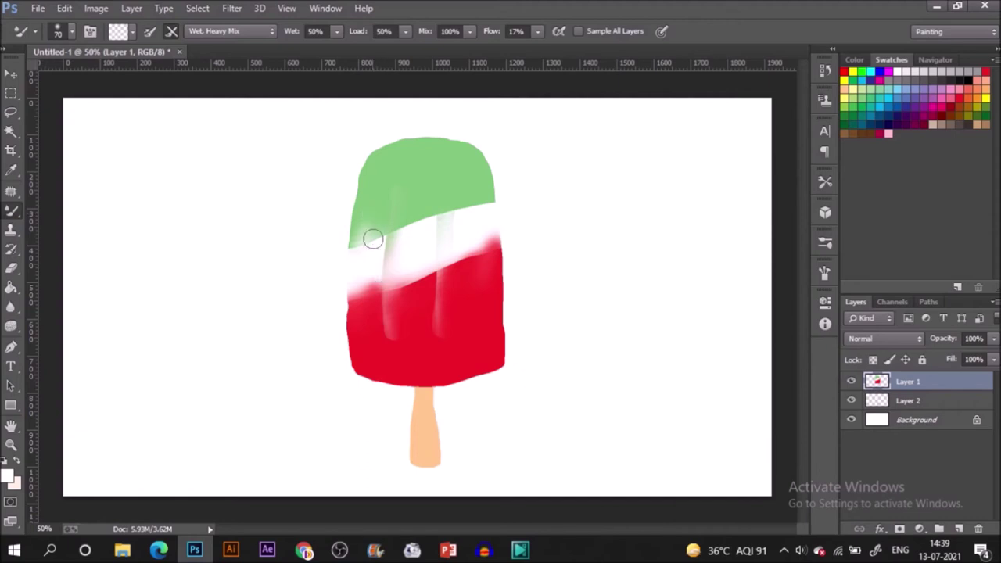
pyautogui.moveTo(377, 243); pyautogui.dragTo(352, 253)
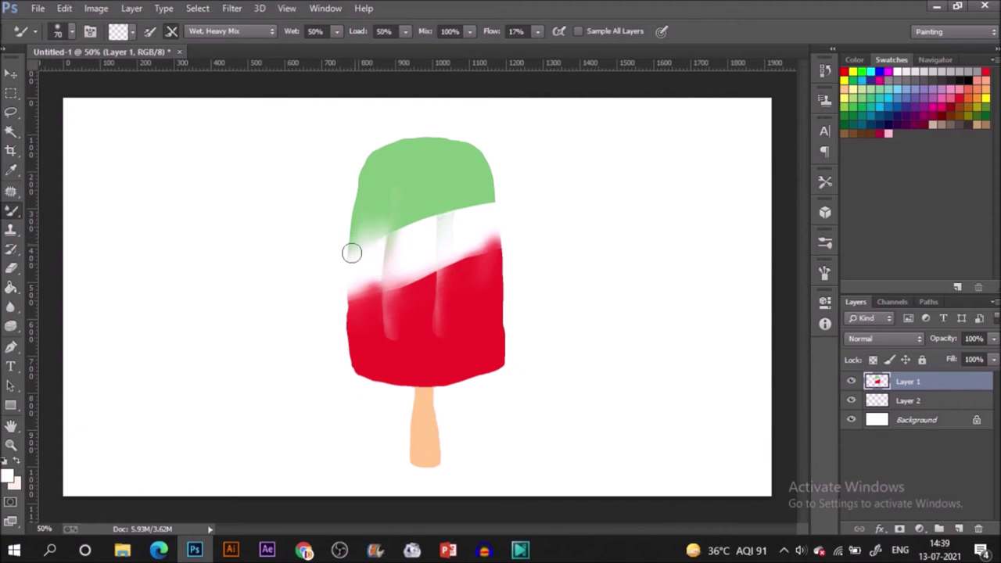
pyautogui.moveTo(496, 210)
pyautogui.mouseDown()
pyautogui.moveTo(470, 202)
pyautogui.moveTo(476, 219)
pyautogui.moveTo(481, 210)
pyautogui.moveTo(464, 217)
pyautogui.moveTo(494, 208)
pyautogui.moveTo(492, 199)
pyautogui.moveTo(490, 213)
pyautogui.mouseUp()
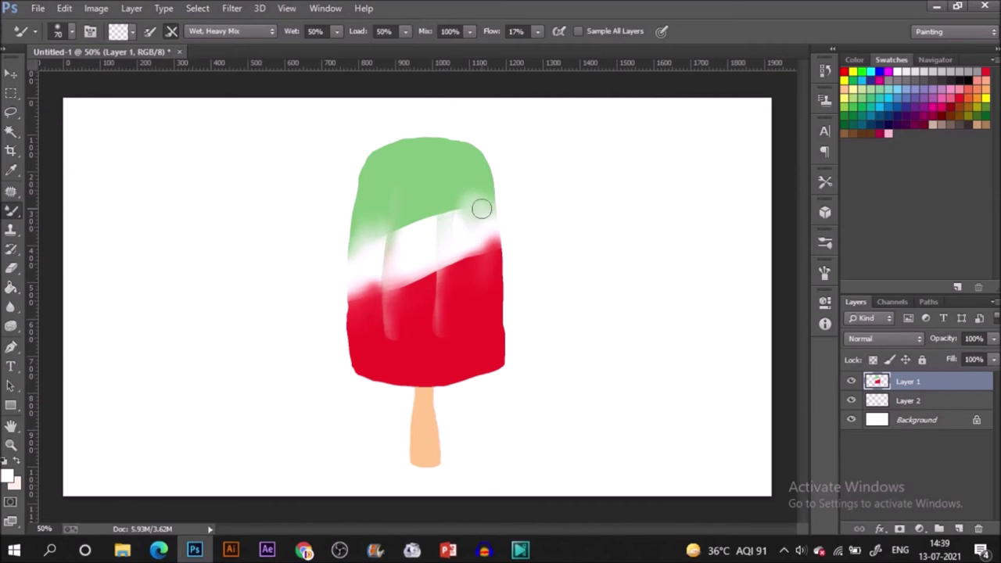
# Smear the red, white and green vertically into each other on the band's right side and centre with the Mixer Brush
pyautogui.moveTo(472, 251)
pyautogui.mouseDown()
pyautogui.moveTo(476, 225)
pyautogui.moveTo(463, 240)
pyautogui.moveTo(487, 224)
pyautogui.moveTo(471, 194)
pyautogui.moveTo(465, 251)
pyautogui.moveTo(491, 223)
pyautogui.mouseUp()
pyautogui.moveTo(500, 277)
pyautogui.mouseDown()
pyautogui.moveTo(473, 242)
pyautogui.moveTo(469, 272)
pyautogui.moveTo(487, 279)
pyautogui.moveTo(495, 226)
pyautogui.moveTo(493, 247)
pyautogui.moveTo(469, 226)
pyautogui.moveTo(479, 239)
pyautogui.moveTo(428, 261)
pyautogui.moveTo(412, 314)
pyautogui.moveTo(410, 277)
pyautogui.moveTo(416, 323)
pyautogui.moveTo(426, 325)
pyautogui.moveTo(427, 258)
pyautogui.mouseUp()
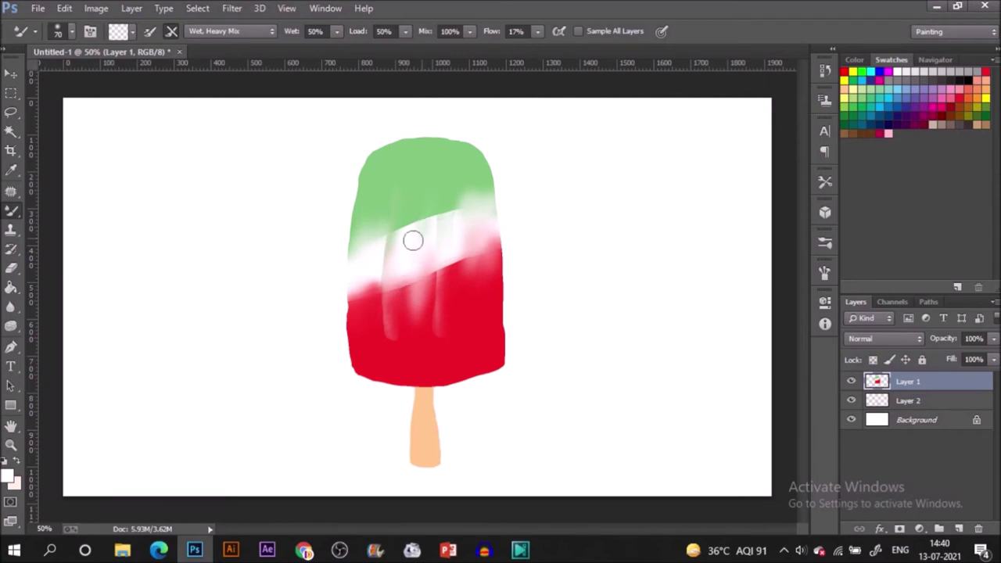
pyautogui.moveTo(406, 240); pyautogui.dragTo(417, 205)
pyautogui.moveTo(416, 244)
pyautogui.mouseDown()
pyautogui.moveTo(414, 211)
pyautogui.moveTo(427, 213)
pyautogui.moveTo(418, 232)
pyautogui.moveTo(435, 198)
pyautogui.moveTo(416, 206)
pyautogui.moveTo(425, 181)
pyautogui.moveTo(423, 199)
pyautogui.mouseUp()
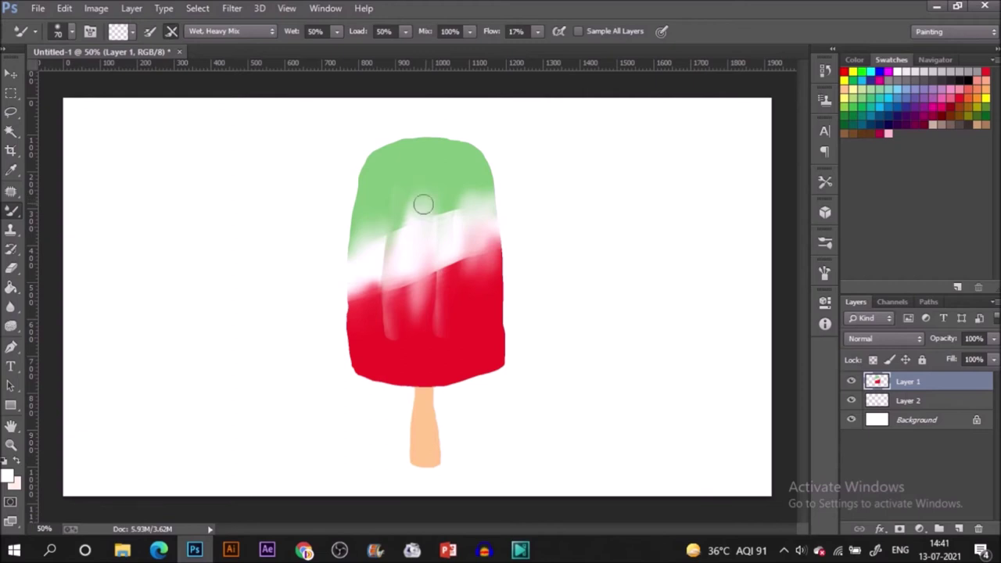
# Sample pale green from the blended area and brush soft highlights, size 90 at 49% opacity, onto the green top's centre and right
pyautogui.press('i')
pyautogui.keyDown('alt'); pyautogui.click(423, 206); pyautogui.keyUp('alt')
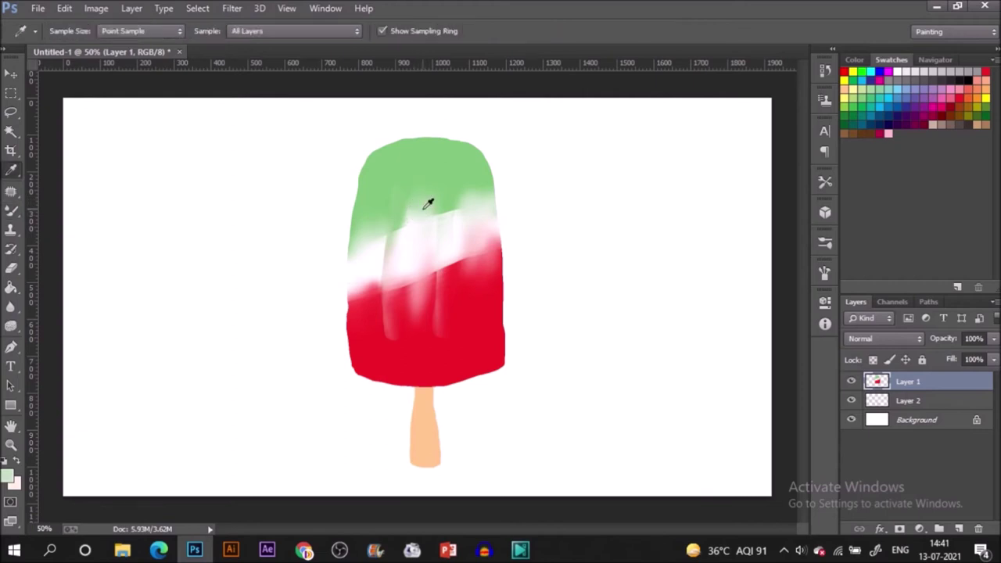
pyautogui.rightClick(14, 218)
pyautogui.click(69, 209)
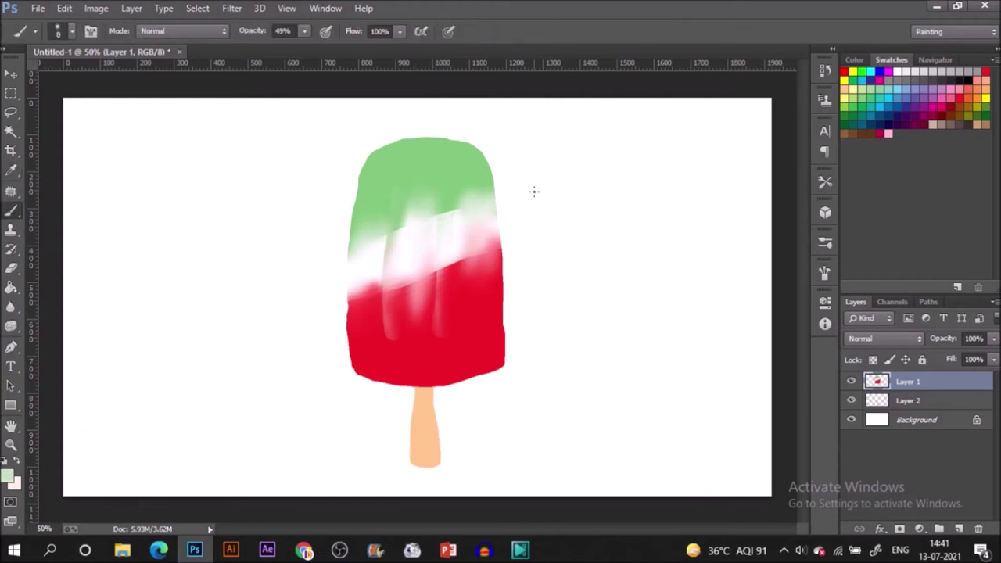
pyautogui.press(']')
pyautogui.press(']')
pyautogui.press(']')
pyautogui.press(']')
pyautogui.press(']')
pyautogui.press(']')
pyautogui.moveTo(424, 192); pyautogui.dragTo(416, 231)
pyautogui.moveTo(456, 155); pyautogui.dragTo(462, 172)
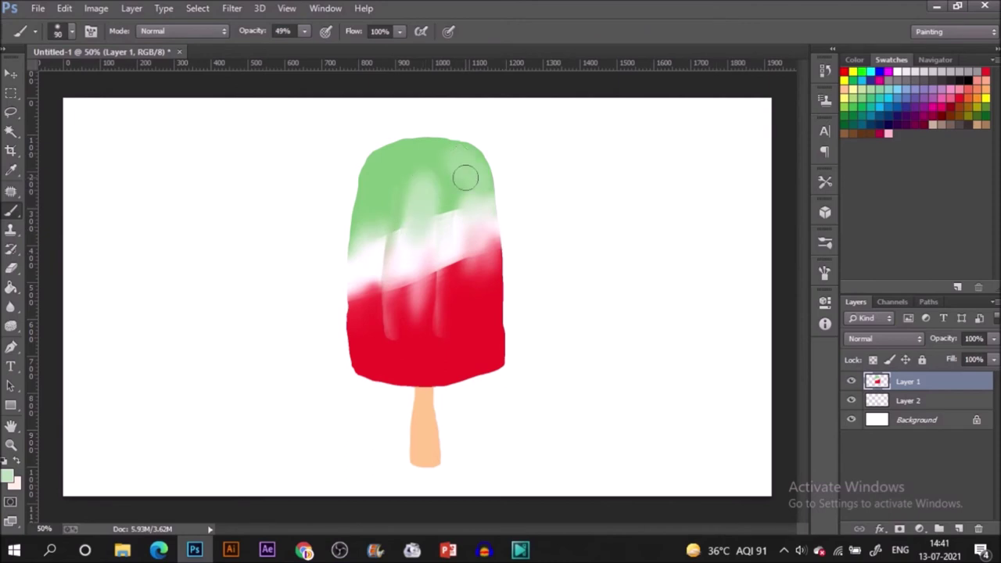
# Blend the pale green highlights into the top and mix the green and red across the band's right side using the Mixer Brush
pyautogui.rightClick(11, 210)
pyautogui.click(72, 254)
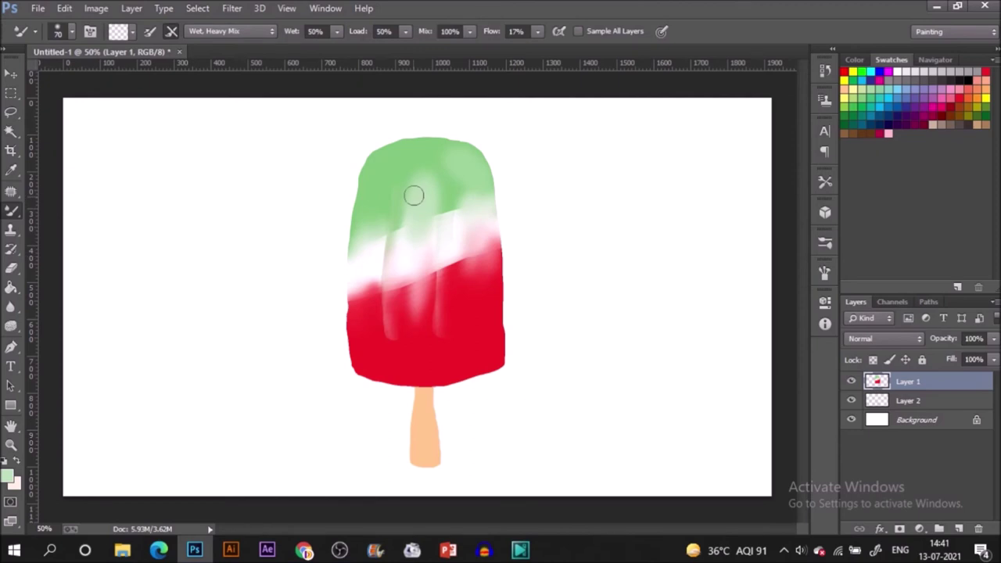
pyautogui.moveTo(436, 192)
pyautogui.mouseDown()
pyautogui.moveTo(424, 155)
pyautogui.moveTo(417, 205)
pyautogui.moveTo(428, 152)
pyautogui.moveTo(439, 190)
pyautogui.mouseUp()
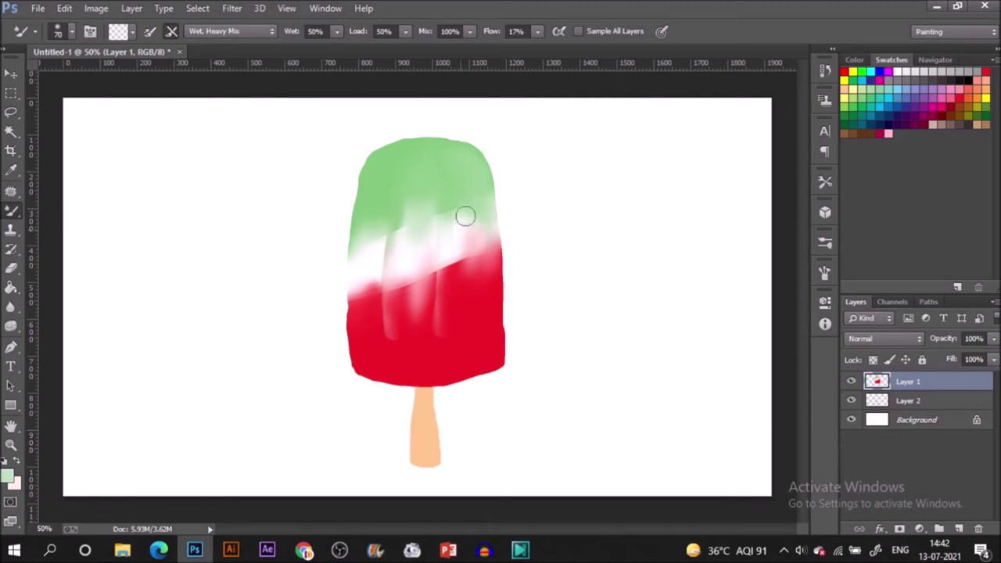
pyautogui.moveTo(462, 252)
pyautogui.mouseDown()
pyautogui.moveTo(460, 372)
pyautogui.moveTo(478, 286)
pyautogui.moveTo(487, 320)
pyautogui.moveTo(486, 286)
pyautogui.moveTo(494, 296)
pyautogui.moveTo(486, 297)
pyautogui.moveTo(481, 259)
pyautogui.mouseUp()
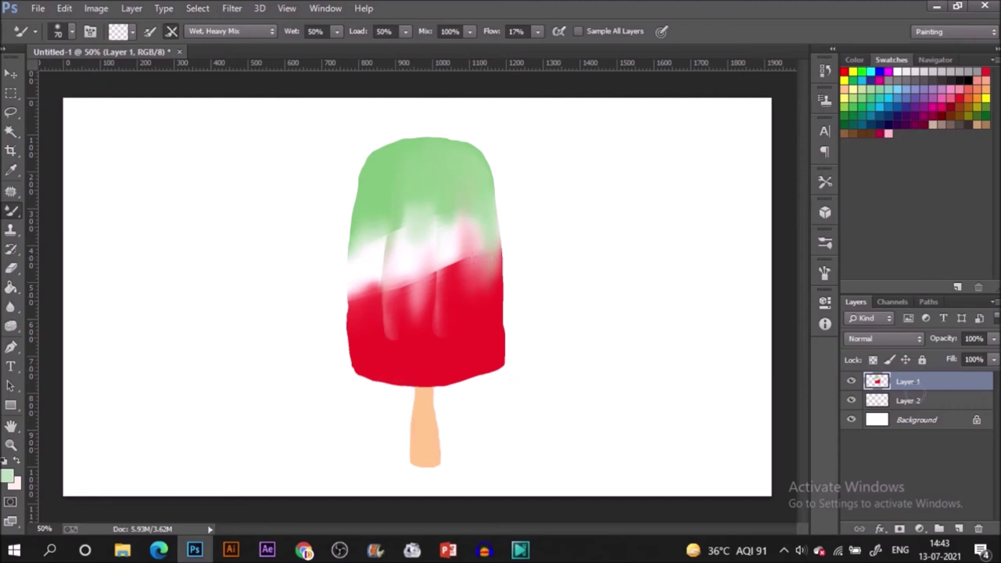
# Restrict painting to the stick on Layer 2, choose a darker tan based on its colour, and brush shading along its left side
pyautogui.click(922, 401)
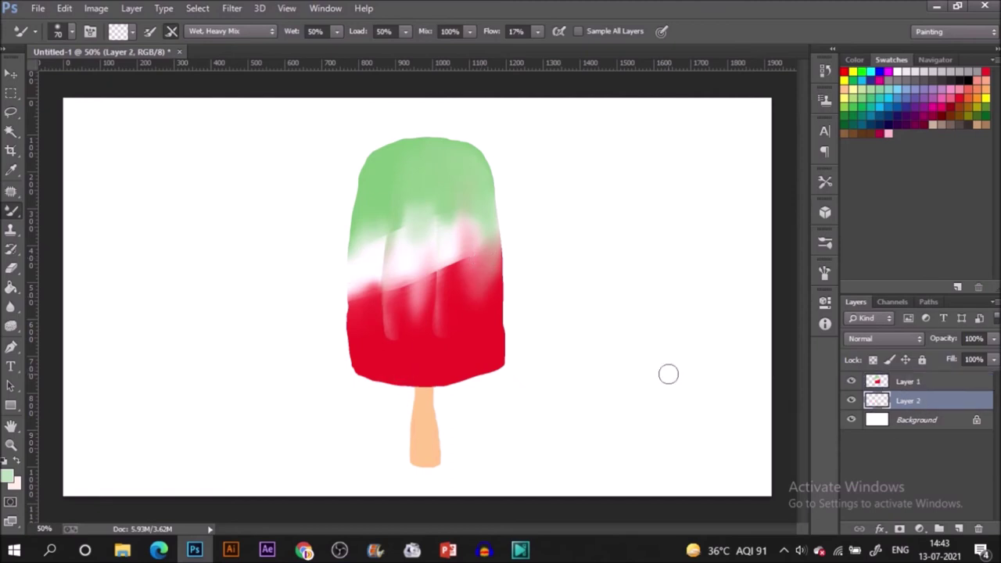
pyautogui.keyDown('ctrl'); pyautogui.click(877, 401); pyautogui.keyUp('ctrl')
pyautogui.hotkey('ctrl', 'd')
pyautogui.click(7, 475)
pyautogui.click(427, 438)
pyautogui.click(794, 178)
pyautogui.click(923, 131)
pyautogui.rightClick(6, 212)
pyautogui.click(59, 209)
pyautogui.moveTo(411, 396); pyautogui.dragTo(414, 417)
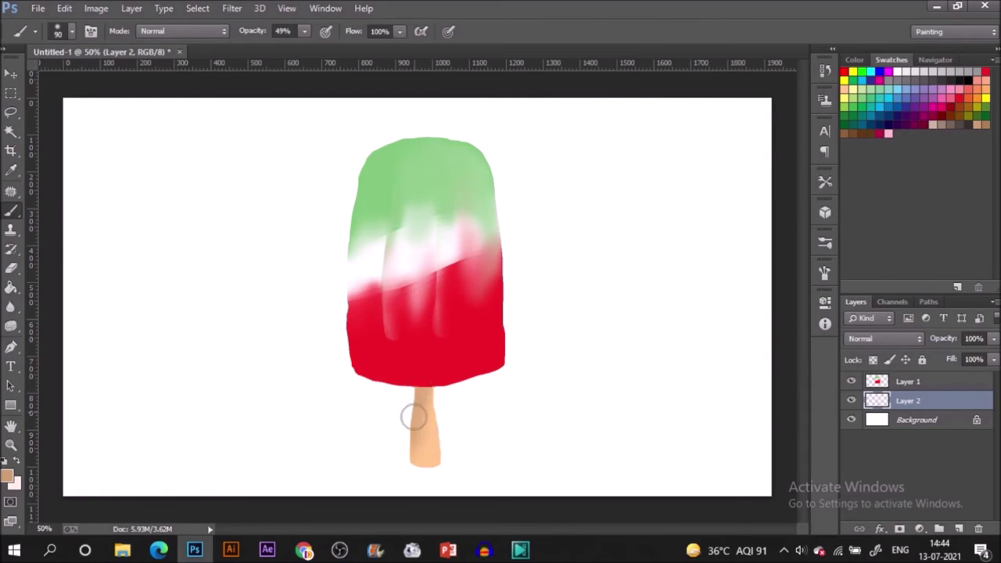
# Blend the darker tan shading into the stick with the Mixer Brush
pyautogui.rightClick(11, 210)
pyautogui.click(62, 250)
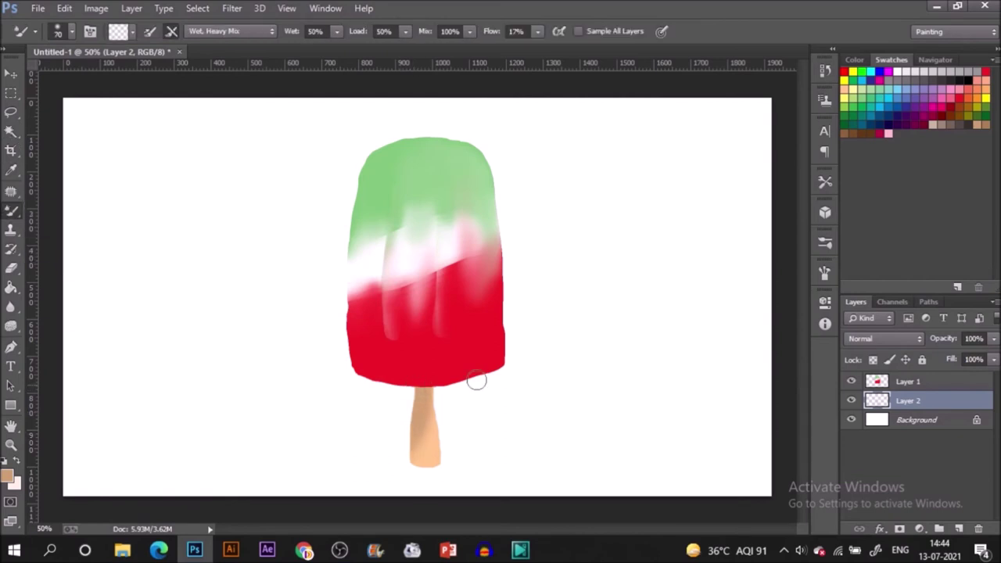
pyautogui.moveTo(426, 412)
pyautogui.mouseDown()
pyautogui.moveTo(429, 387)
pyautogui.moveTo(426, 425)
pyautogui.mouseUp()
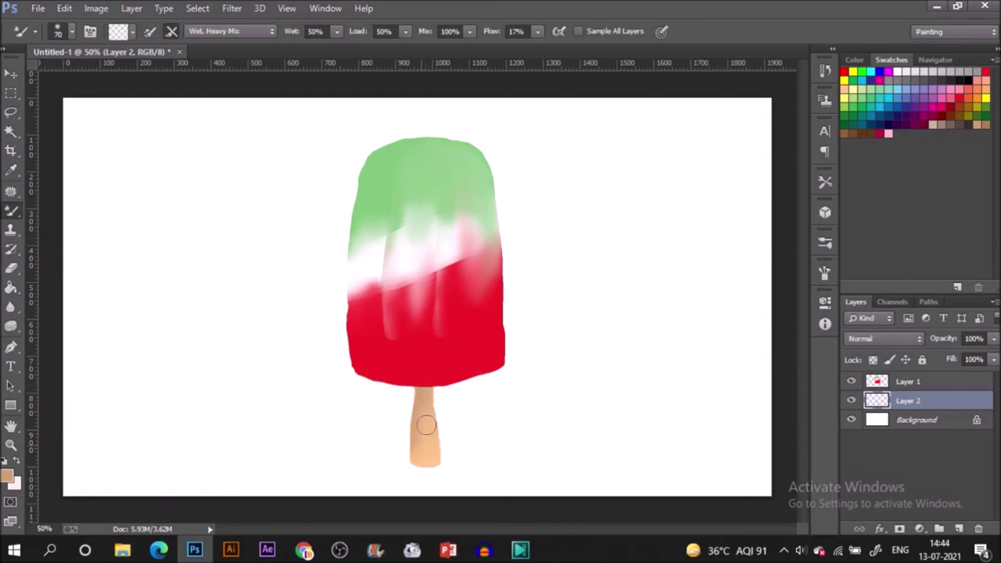
# Lasso the stick's left edge with a 20 px feather, raise its saturation to +47 using Hue/Saturation, and deselect
pyautogui.press('l')
pyautogui.click(184, 32)
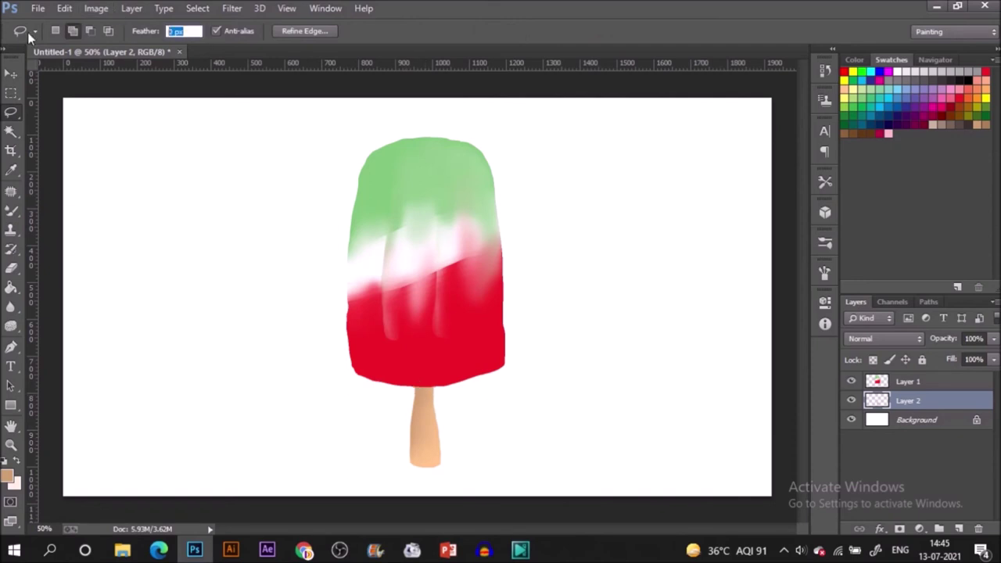
pyautogui.write('20')
pyautogui.moveTo(397, 385)
pyautogui.mouseDown()
pyautogui.moveTo(426, 374)
pyautogui.moveTo(427, 399)
pyautogui.moveTo(407, 469)
pyautogui.mouseUp()
pyautogui.moveTo(397, 384)
pyautogui.mouseDown()
pyautogui.moveTo(423, 437)
pyautogui.moveTo(410, 465)
pyautogui.moveTo(399, 436)
pyautogui.mouseUp()
pyautogui.hotkey('ctrl', 'u')
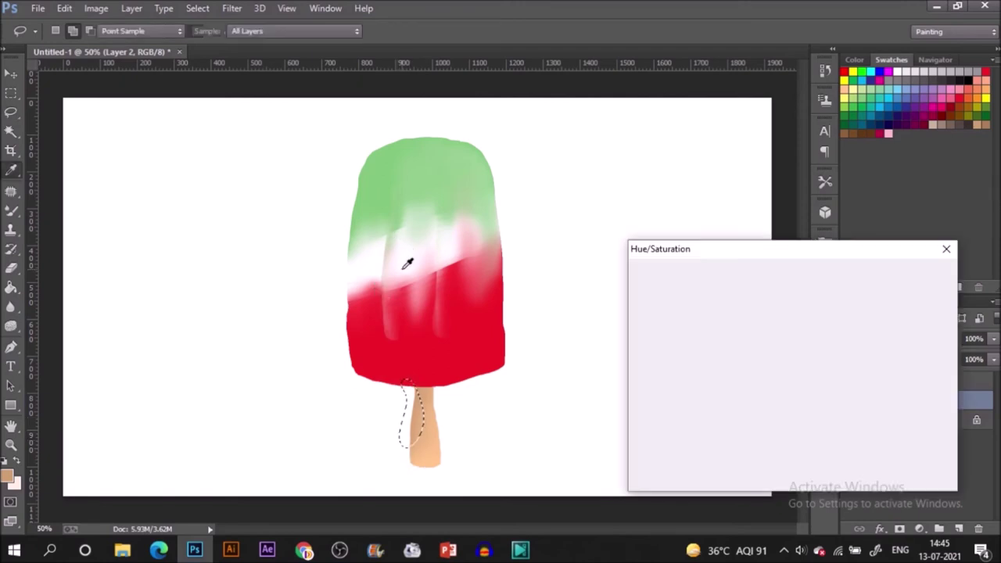
pyautogui.click(794, 380)
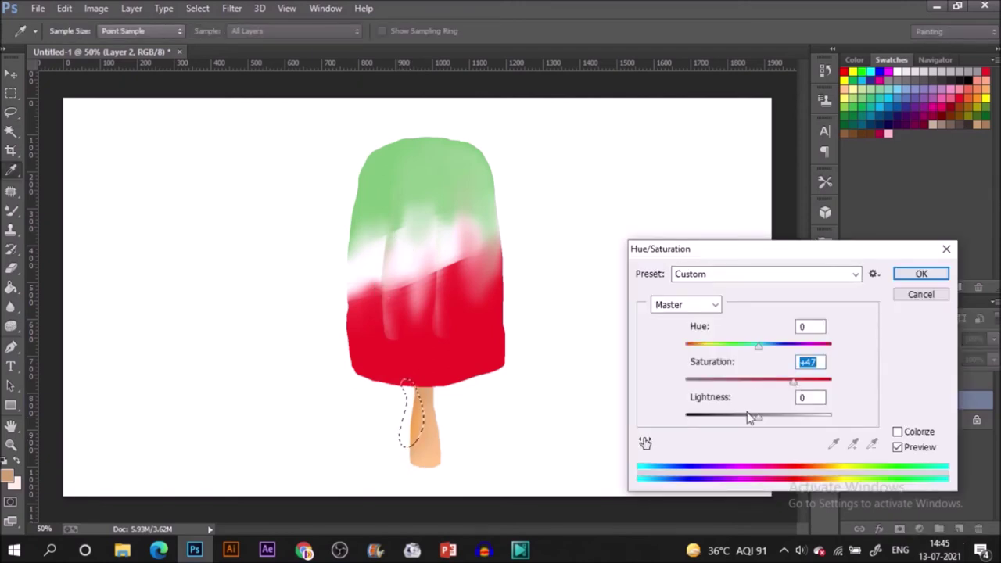
pyautogui.click(749, 415)
pyautogui.moveTo(755, 421); pyautogui.dragTo(762, 417)
pyautogui.click(758, 347)
pyautogui.moveTo(758, 348)
pyautogui.mouseDown()
pyautogui.moveTo(771, 352)
pyautogui.moveTo(760, 352)
pyautogui.mouseUp()
pyautogui.press('Tab')
pyautogui.click(907, 270)
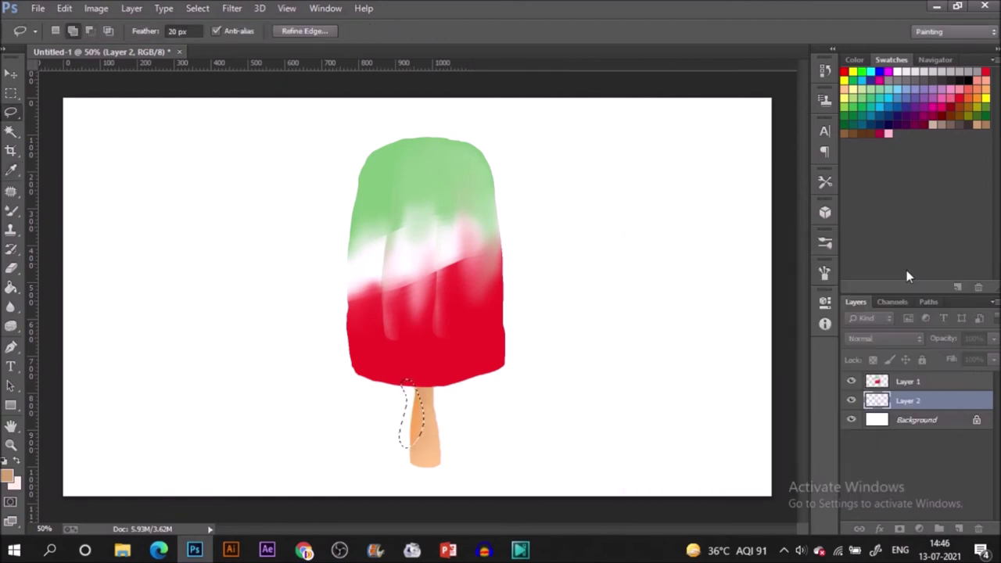
pyautogui.hotkey('ctrl', 'd')
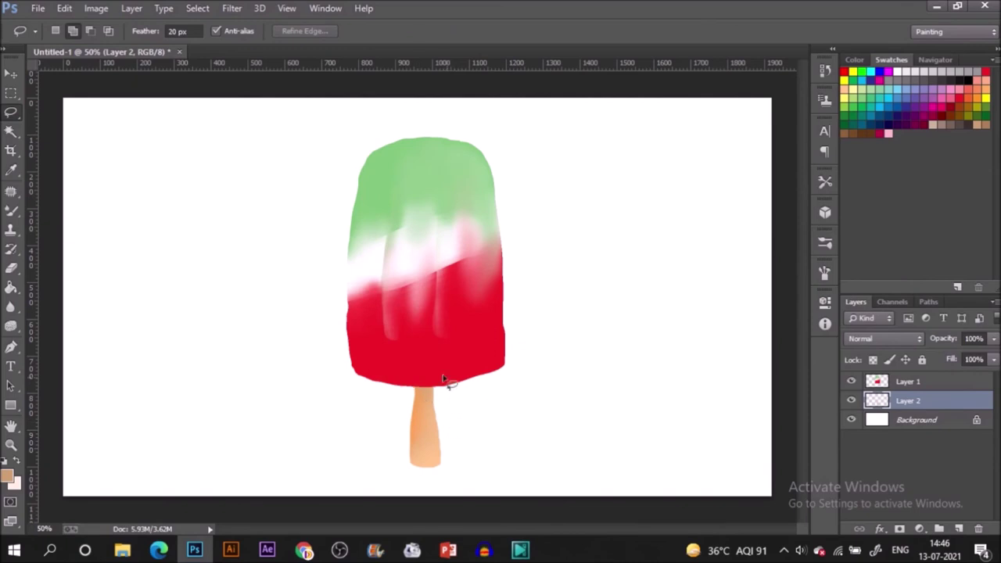
# Lasso the stick's top just below the body and apply Hue/Saturation with saturation +31 and lightness -35 as a shadow
pyautogui.moveTo(400, 384)
pyautogui.mouseDown()
pyautogui.moveTo(460, 419)
pyautogui.moveTo(447, 384)
pyautogui.moveTo(406, 377)
pyautogui.mouseUp()
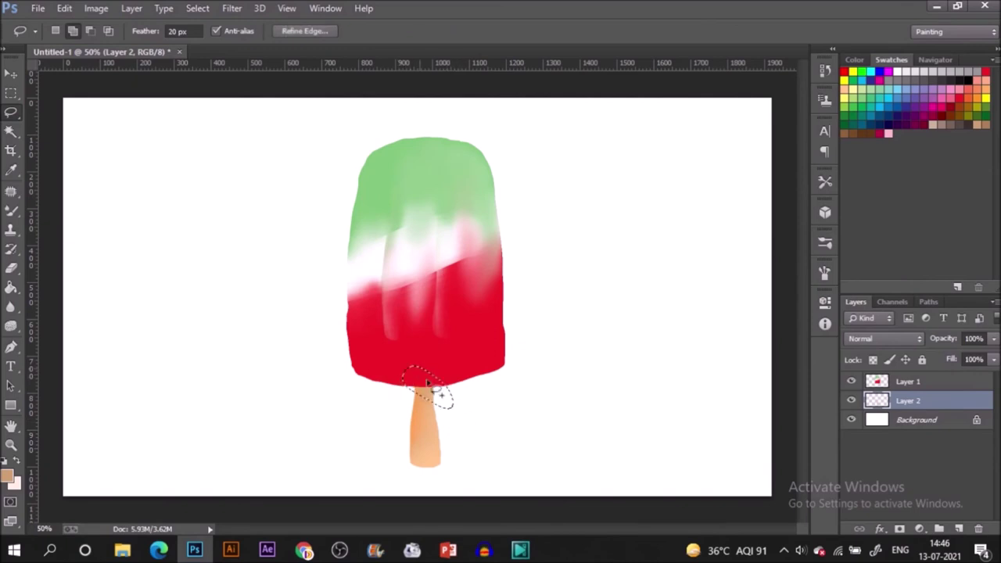
pyautogui.hotkey('ctrl', 'u')
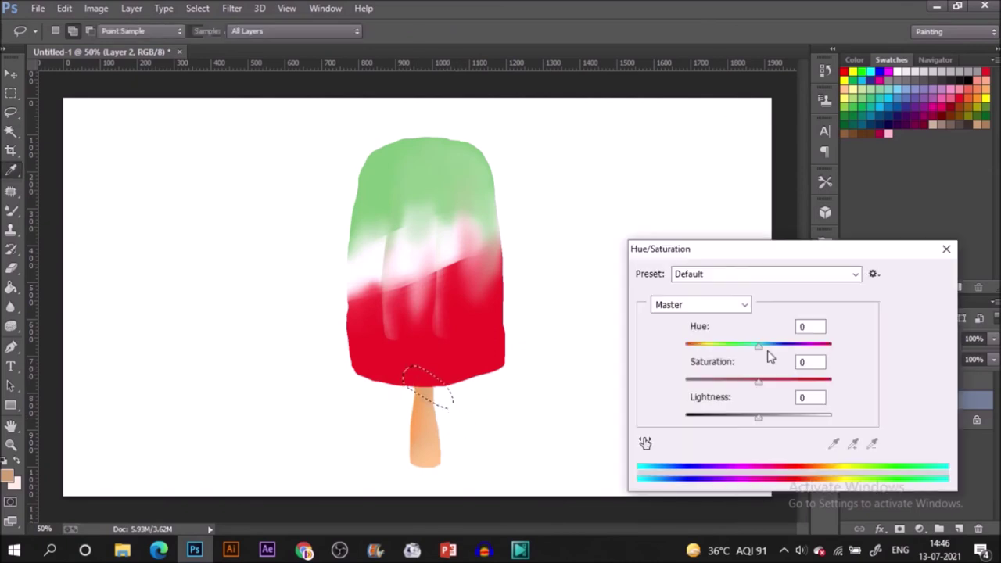
pyautogui.click(782, 384)
pyautogui.click(721, 419)
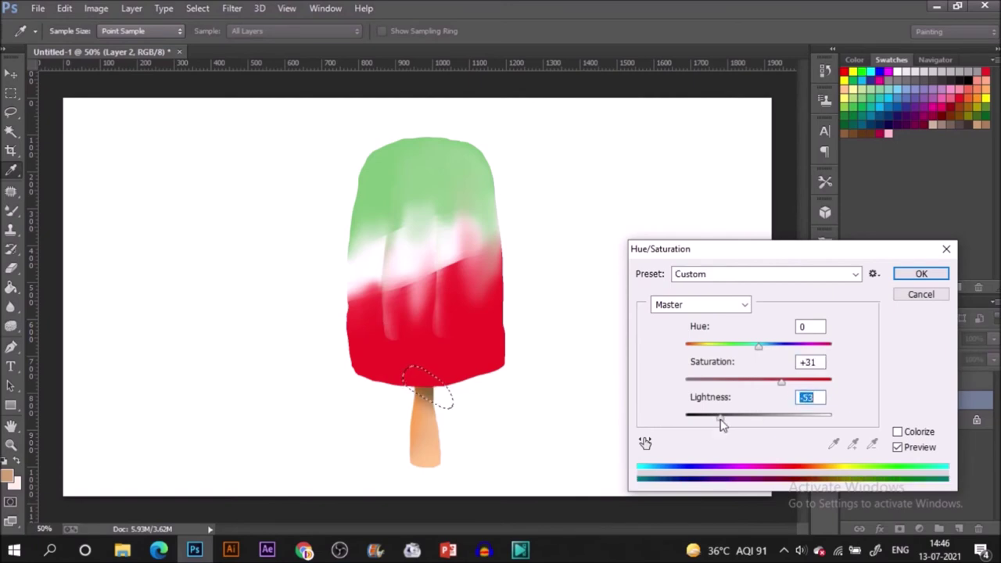
pyautogui.click(923, 274)
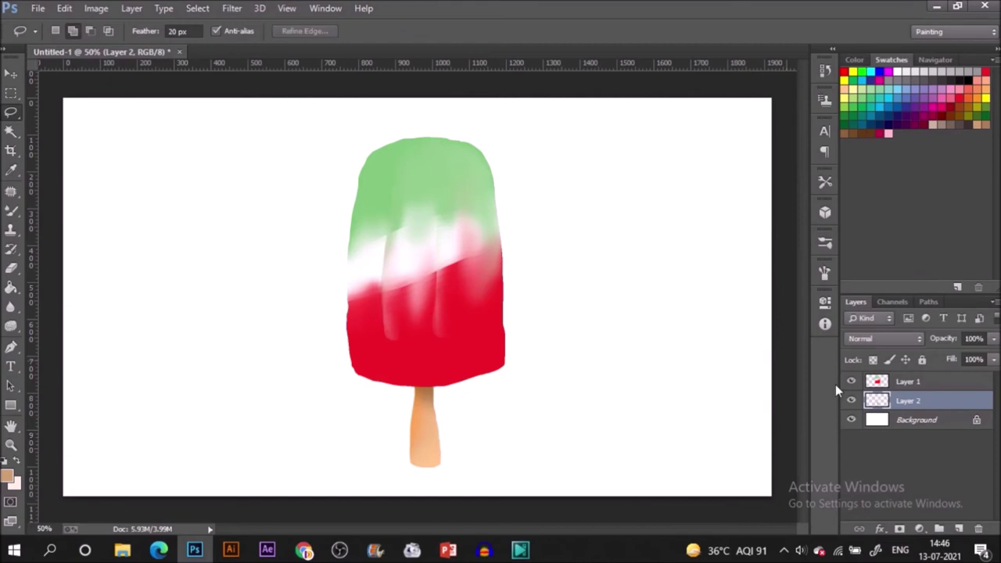
# On Layer 1, lasso the popsicle's lower and right red edge, apply Hue/Saturation with saturation +44 and lightness -33, and deselect
pyautogui.click(931, 384)
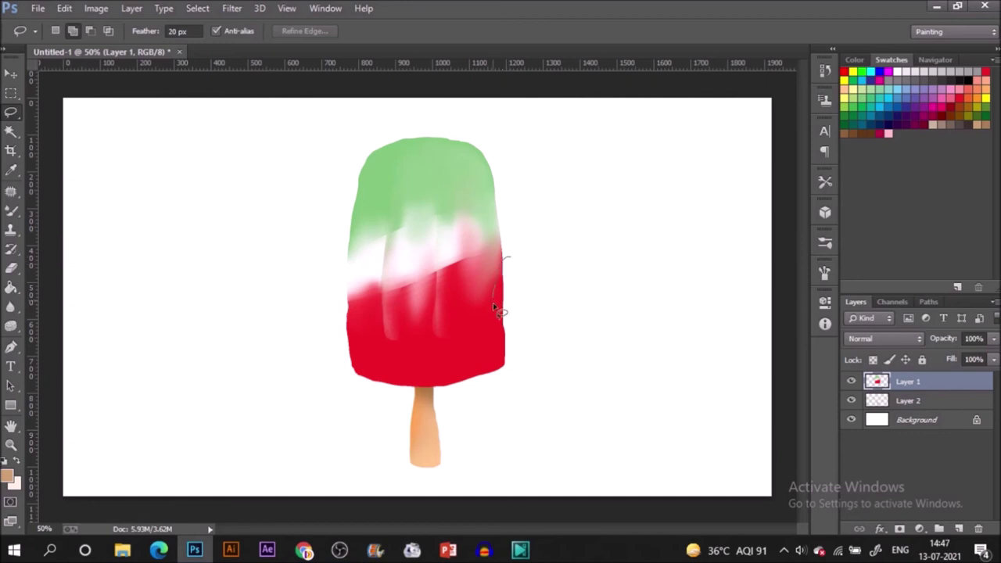
pyautogui.moveTo(493, 305)
pyautogui.mouseDown()
pyautogui.moveTo(490, 349)
pyautogui.moveTo(428, 366)
pyautogui.moveTo(330, 368)
pyautogui.moveTo(339, 407)
pyautogui.moveTo(514, 424)
pyautogui.moveTo(536, 283)
pyautogui.moveTo(529, 271)
pyautogui.mouseUp()
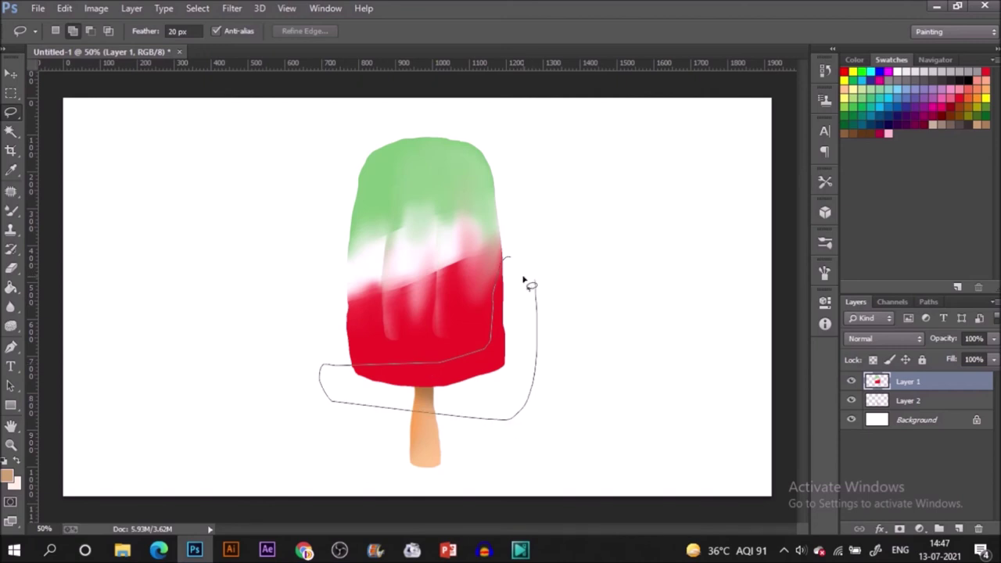
pyautogui.moveTo(525, 284); pyautogui.dragTo(532, 274)
pyautogui.hotkey('ctrl', 'u')
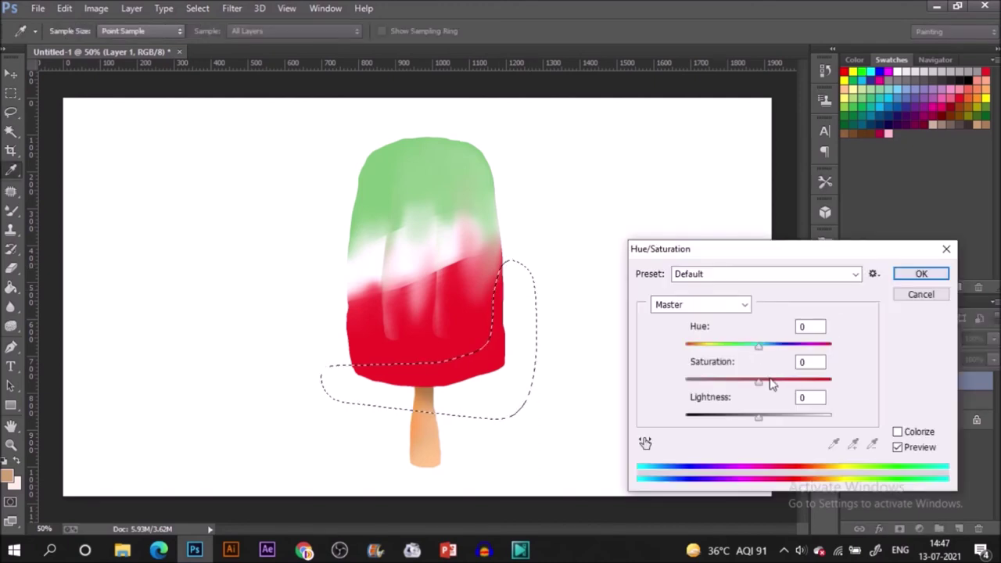
pyautogui.moveTo(772, 383); pyautogui.dragTo(791, 381)
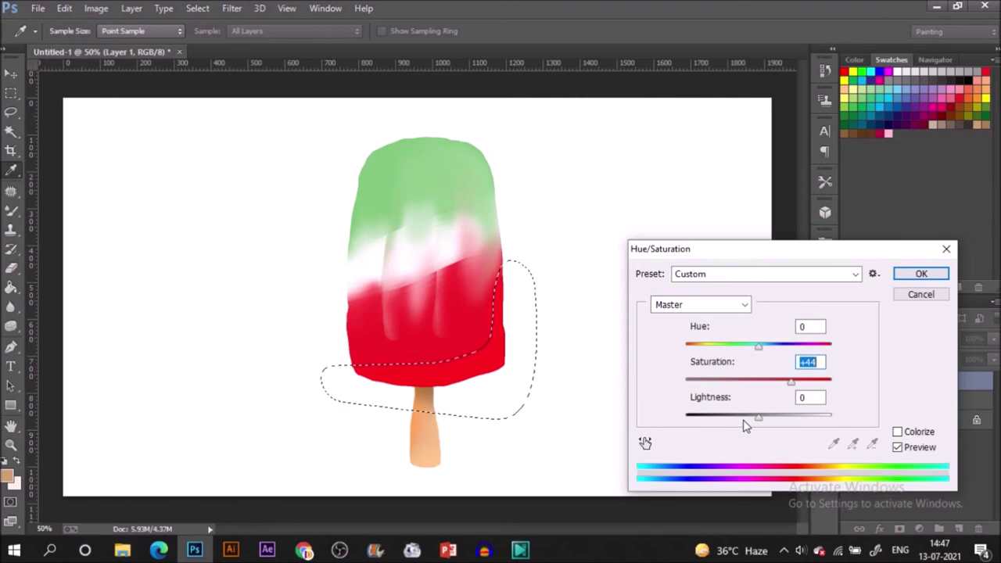
pyautogui.moveTo(757, 416); pyautogui.dragTo(736, 421)
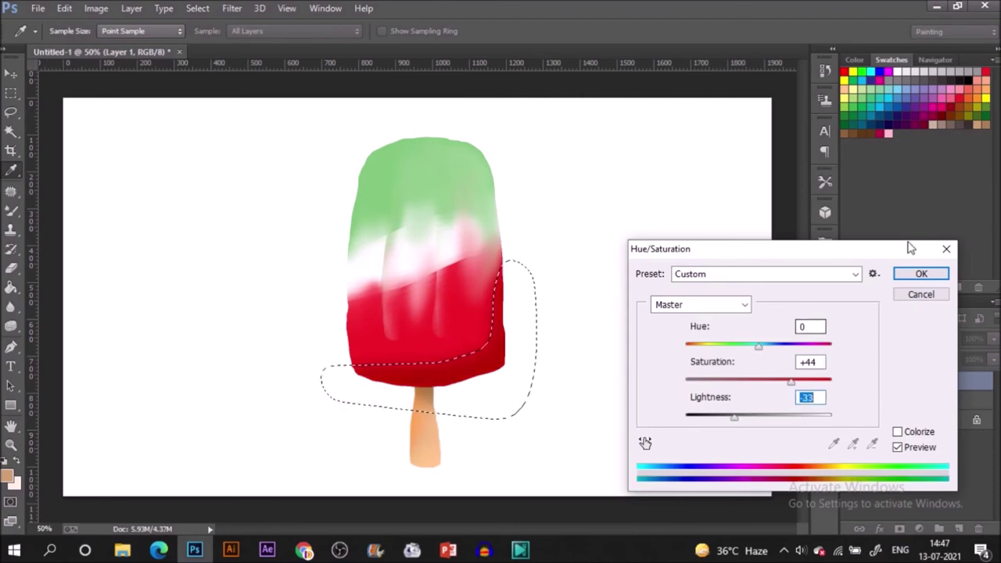
pyautogui.click(920, 280)
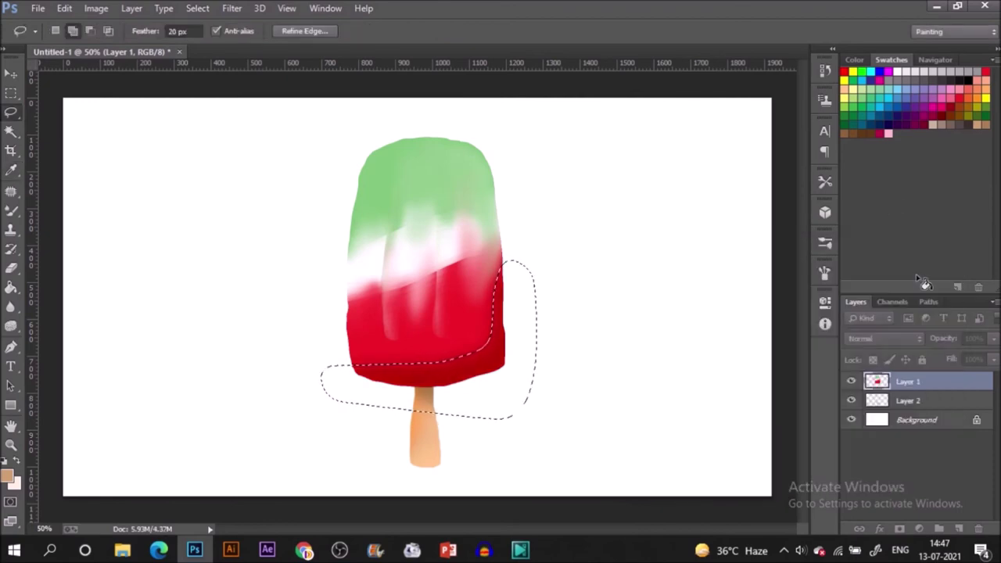
pyautogui.hotkey('ctrl', 'd')
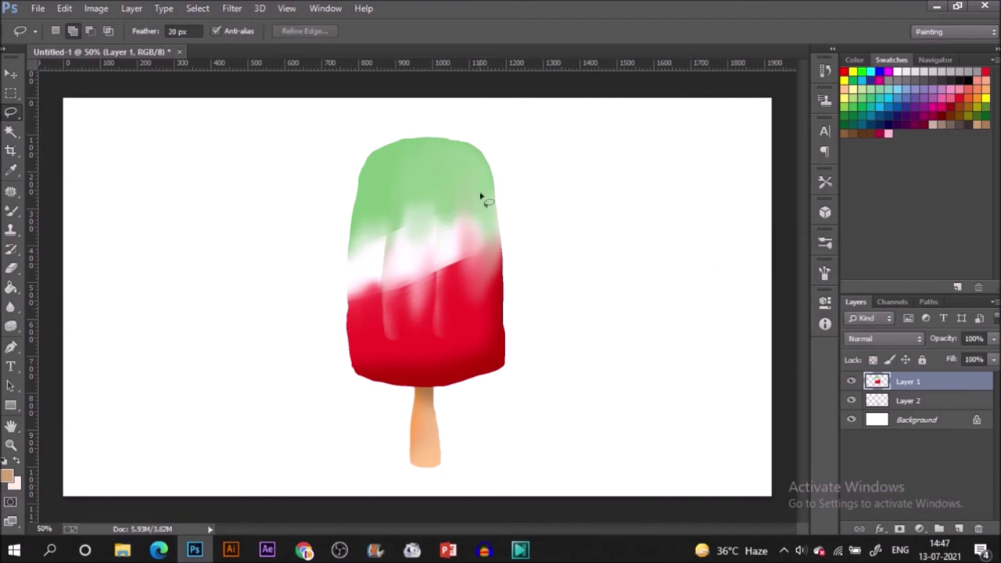
# Lasso the popsicle's top and left edge, apply Hue/Saturation with saturation +48 and lightness +33 as a highlight, and deselect
pyautogui.moveTo(477, 162)
pyautogui.mouseDown()
pyautogui.moveTo(411, 161)
pyautogui.moveTo(364, 228)
pyautogui.moveTo(360, 357)
pyautogui.moveTo(280, 221)
pyautogui.moveTo(436, 109)
pyautogui.moveTo(506, 145)
pyautogui.moveTo(506, 172)
pyautogui.mouseUp()
pyautogui.hotkey('ctrl', 'u')
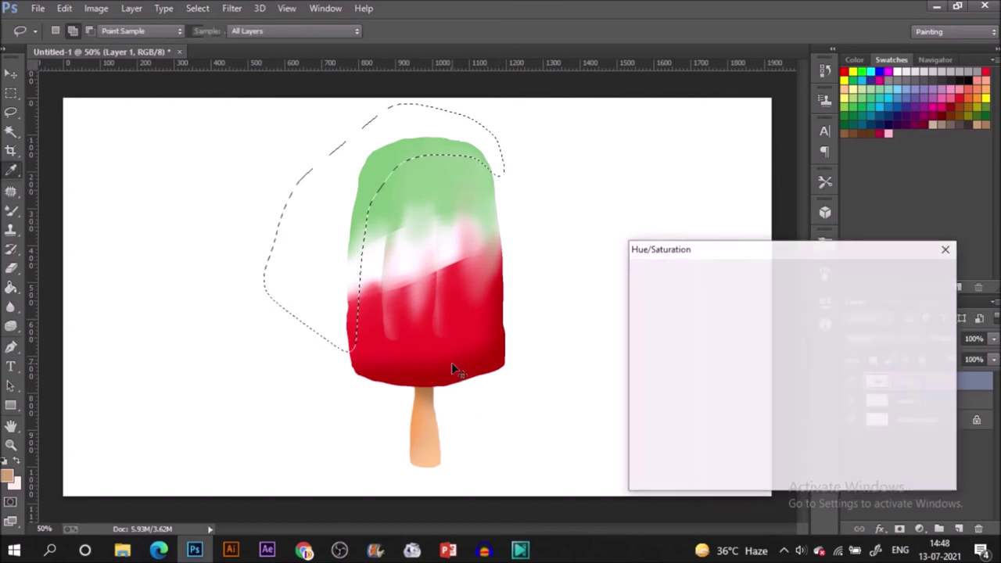
pyautogui.moveTo(759, 382); pyautogui.dragTo(794, 382)
pyautogui.click(784, 415)
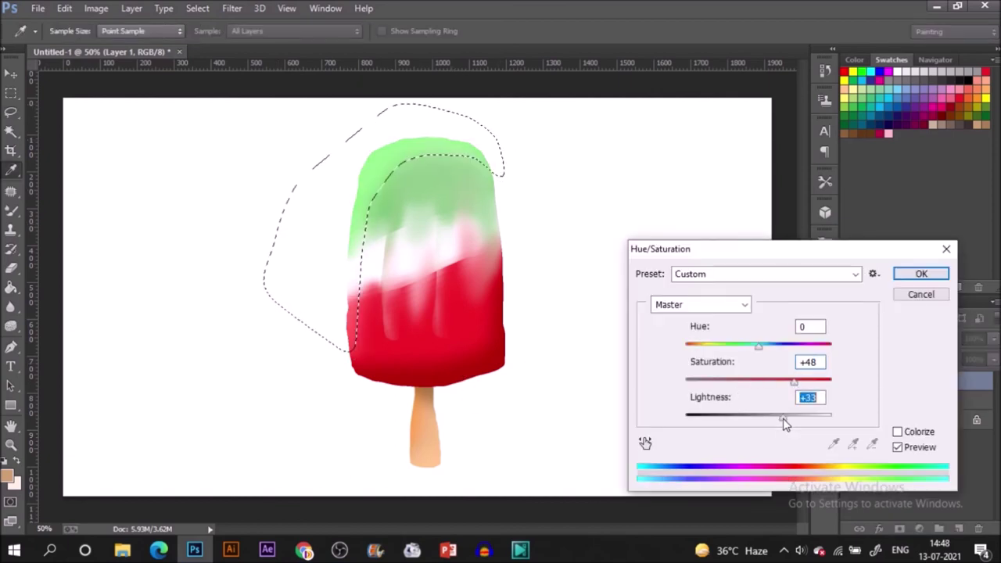
pyautogui.click(910, 278)
pyautogui.hotkey('ctrl', 'd')
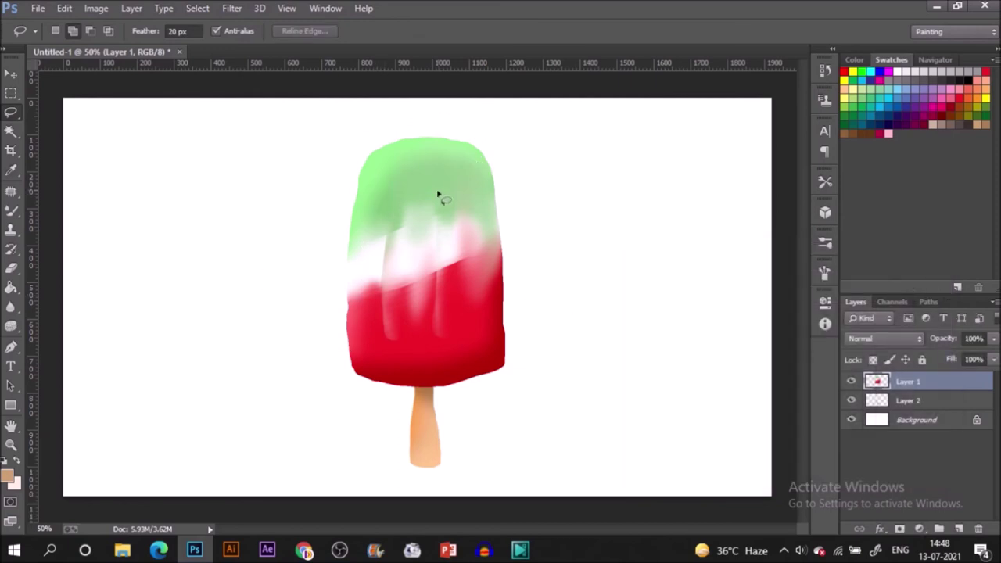
# Lasso a small oval in the green area above the left drip, darken it with Hue/Saturation at saturation +34, and deselect
pyautogui.moveTo(411, 204)
pyautogui.mouseDown()
pyautogui.moveTo(391, 237)
pyautogui.moveTo(408, 235)
pyautogui.mouseUp()
pyautogui.hotkey('ctrl', 'u')
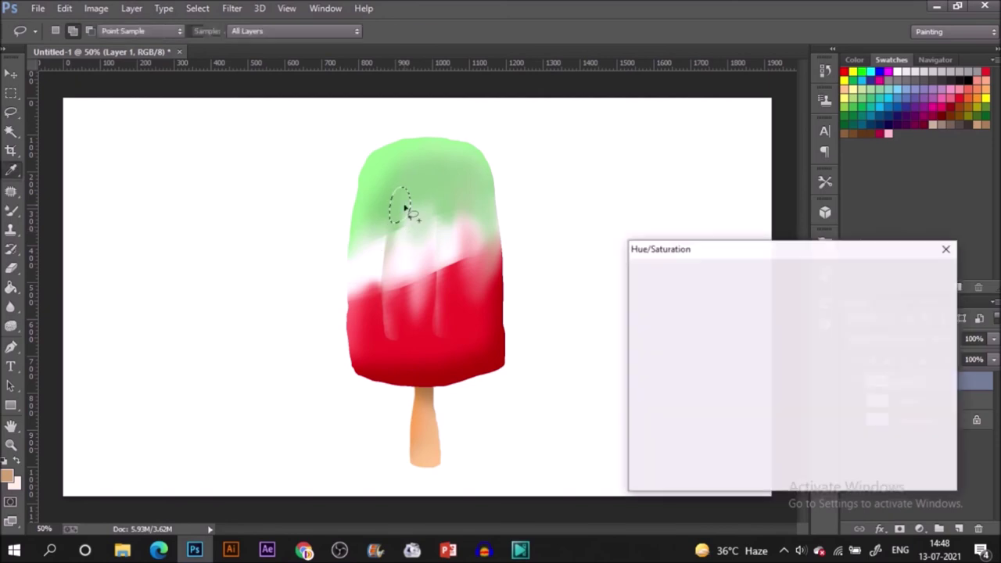
pyautogui.moveTo(759, 381); pyautogui.dragTo(784, 381)
pyautogui.moveTo(759, 415)
pyautogui.mouseDown()
pyautogui.moveTo(735, 421)
pyautogui.moveTo(745, 417)
pyautogui.mouseUp()
pyautogui.click(921, 274)
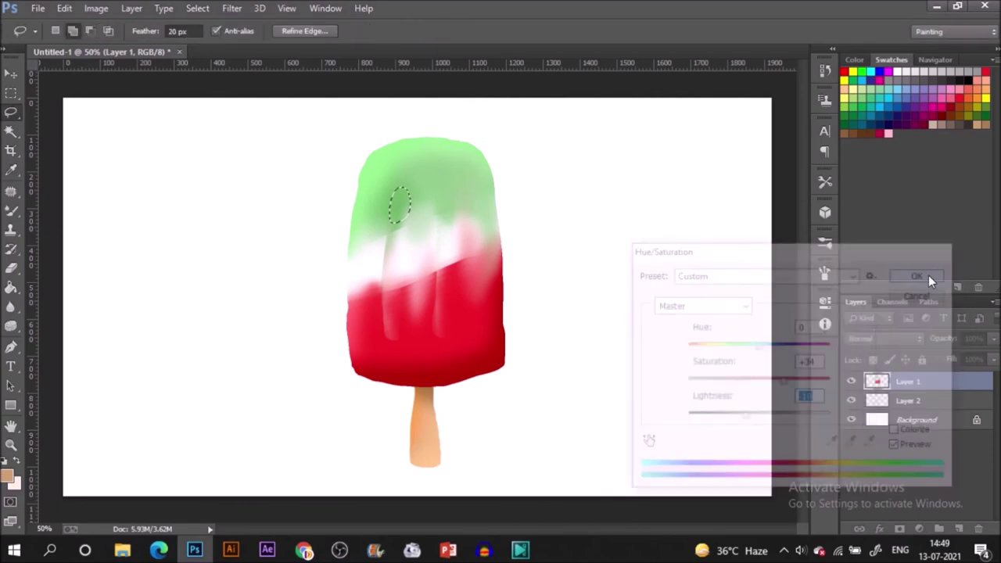
pyautogui.hotkey('ctrl', 'd')
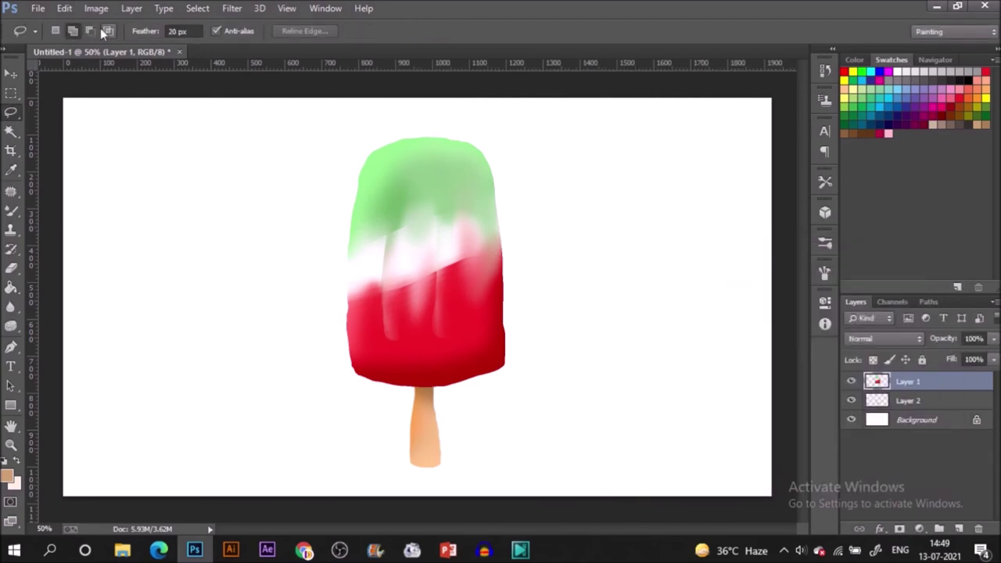
# Set the Lasso feather to 10 px and outline the left drip running from the green into the red area
pyautogui.click(180, 31)
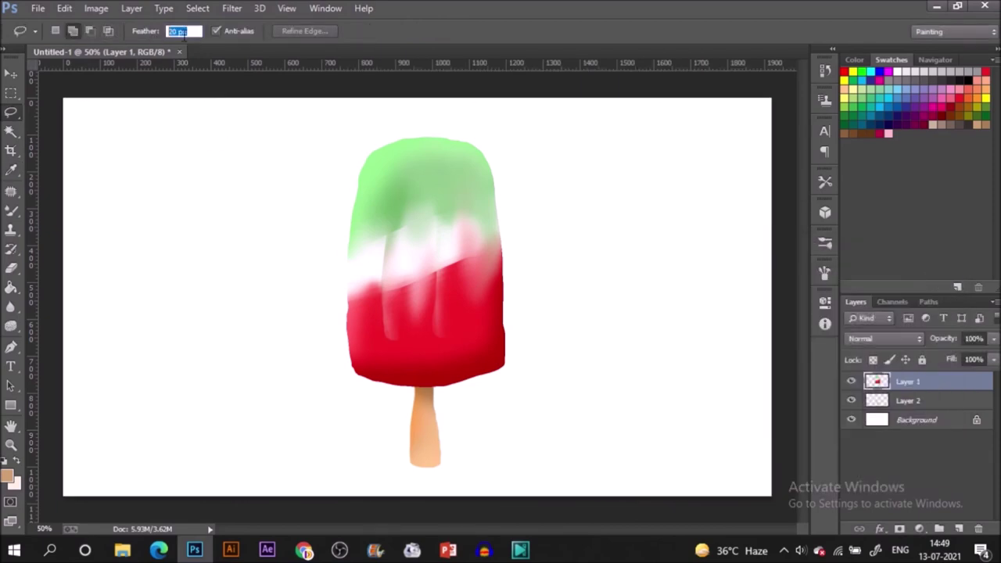
pyautogui.write('10')
pyautogui.press('Return')
pyautogui.click(391, 221)
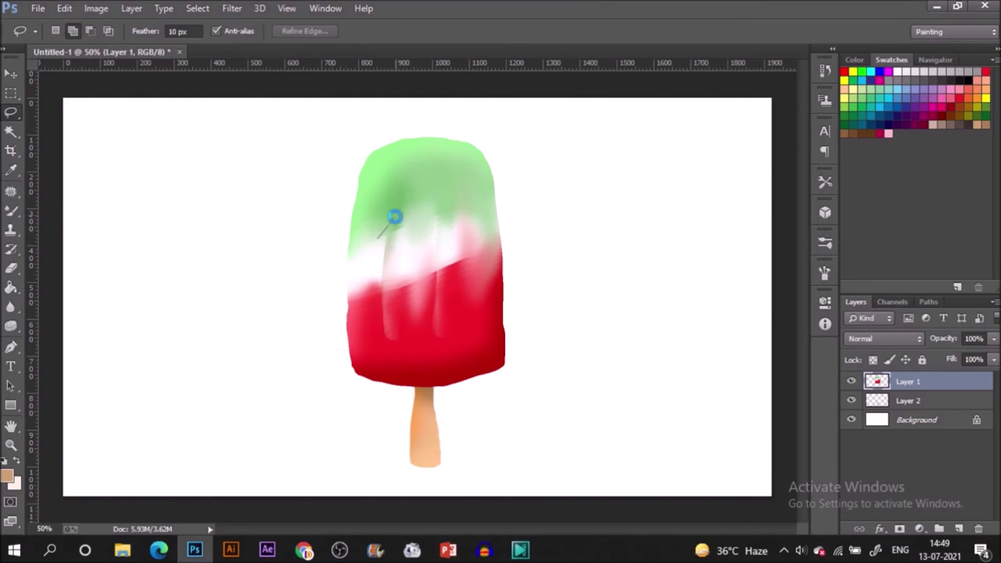
pyautogui.press('Return')
pyautogui.moveTo(387, 249); pyautogui.dragTo(389, 318)
pyautogui.press('Return')
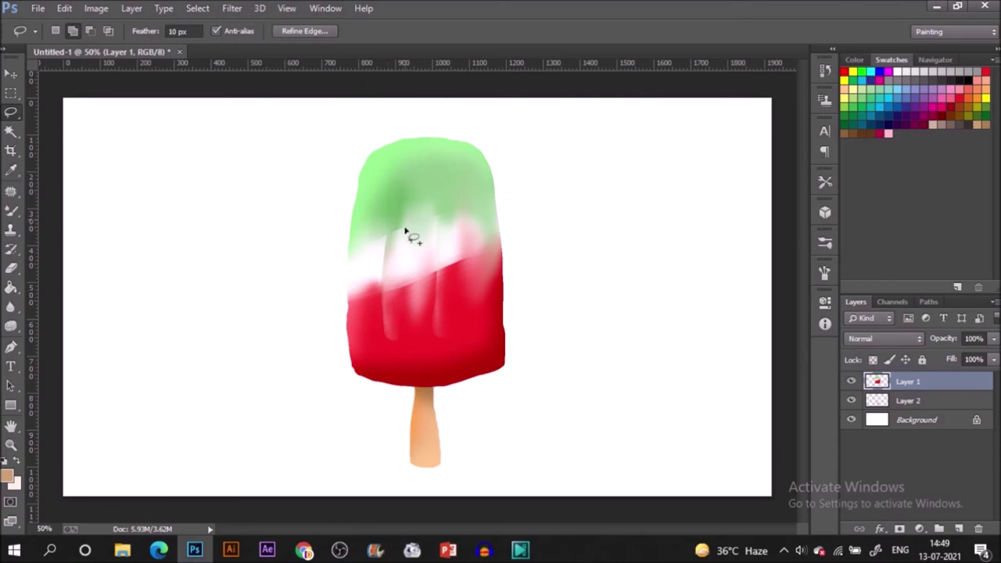
# Lasso the narrow left drip across the white band, apply Hue/Saturation with saturation +19 and lightness +17, and deselect
pyautogui.moveTo(405, 232)
pyautogui.mouseDown()
pyautogui.moveTo(390, 274)
pyautogui.moveTo(393, 215)
pyautogui.moveTo(407, 232)
pyautogui.mouseUp()
pyautogui.hotkey('ctrl', 'u')
pyautogui.moveTo(759, 381); pyautogui.dragTo(794, 382)
pyautogui.moveTo(757, 418); pyautogui.dragTo(772, 416)
pyautogui.moveTo(774, 381); pyautogui.dragTo(773, 382)
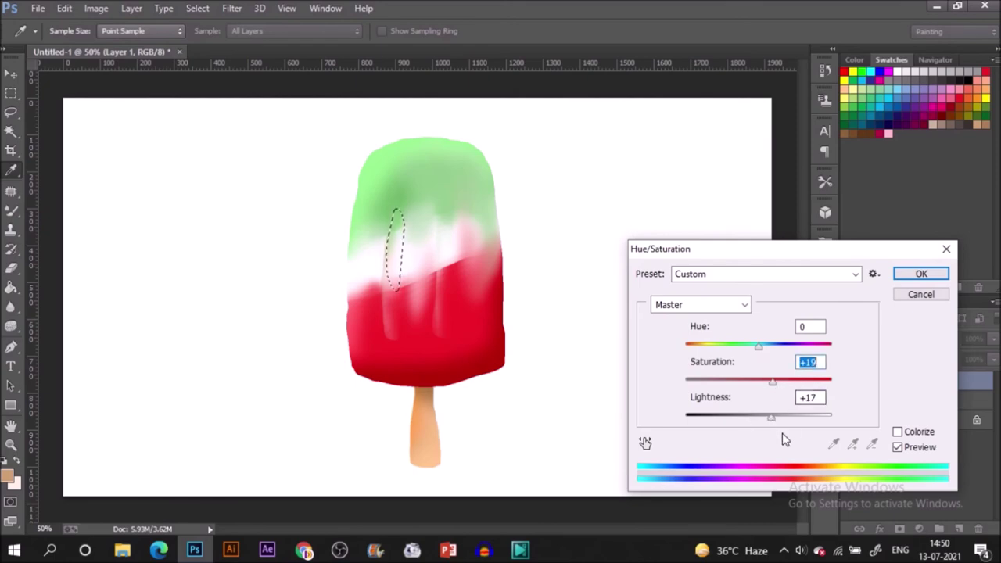
pyautogui.click(771, 417)
pyautogui.click(916, 274)
pyautogui.hotkey('ctrl', 'd')
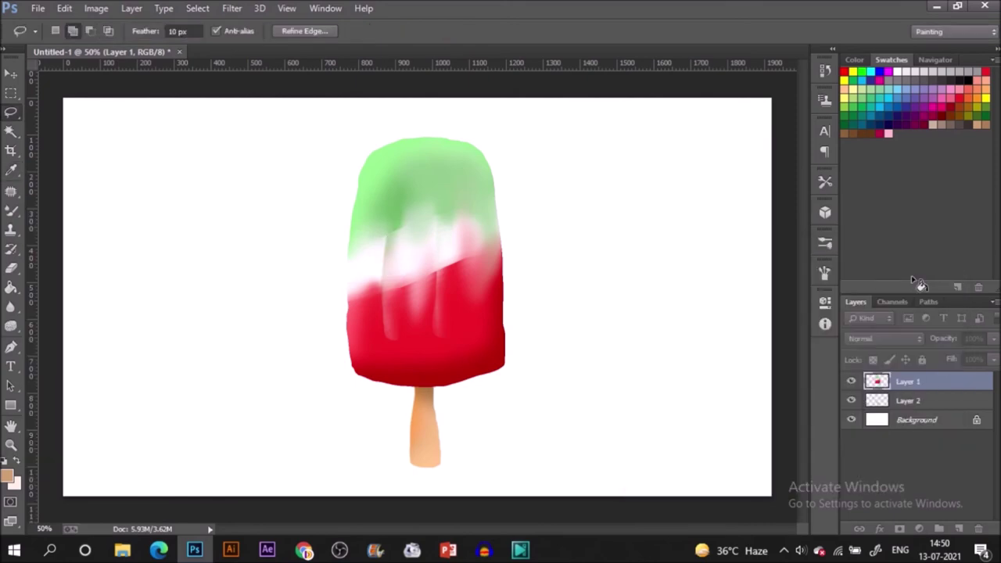
# Lasso a long groove right of the popsicle's centre, apply Hue/Saturation with saturation +43 and lightness -23, and deselect
pyautogui.moveTo(451, 193)
pyautogui.mouseDown()
pyautogui.moveTo(436, 218)
pyautogui.moveTo(428, 319)
pyautogui.moveTo(444, 327)
pyautogui.moveTo(440, 244)
pyautogui.moveTo(451, 195)
pyautogui.mouseUp()
pyautogui.hotkey('ctrl', 'u')
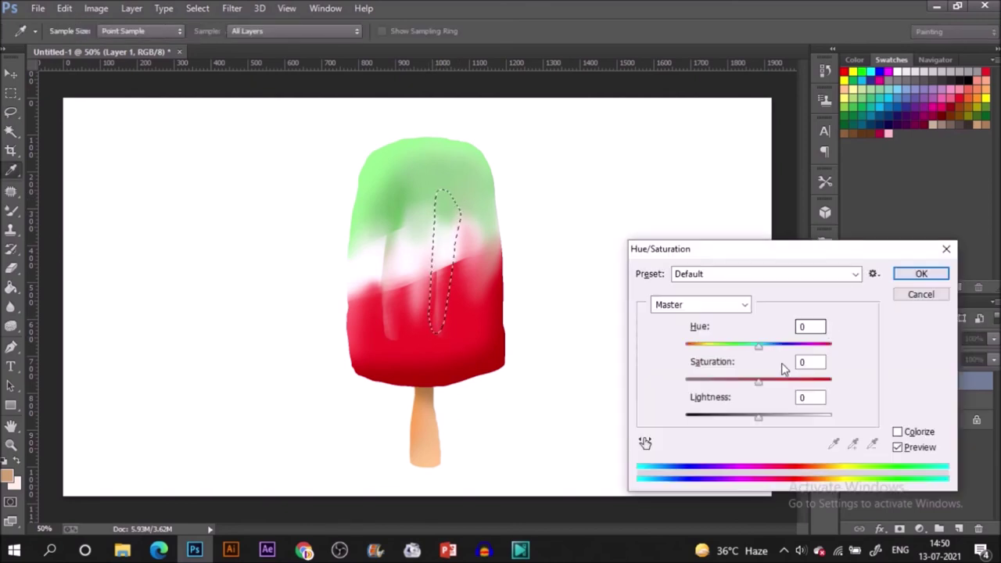
pyautogui.click(779, 382)
pyautogui.moveTo(758, 418)
pyautogui.mouseDown()
pyautogui.moveTo(746, 425)
pyautogui.moveTo(759, 416)
pyautogui.mouseUp()
pyautogui.moveTo(779, 382); pyautogui.dragTo(791, 383)
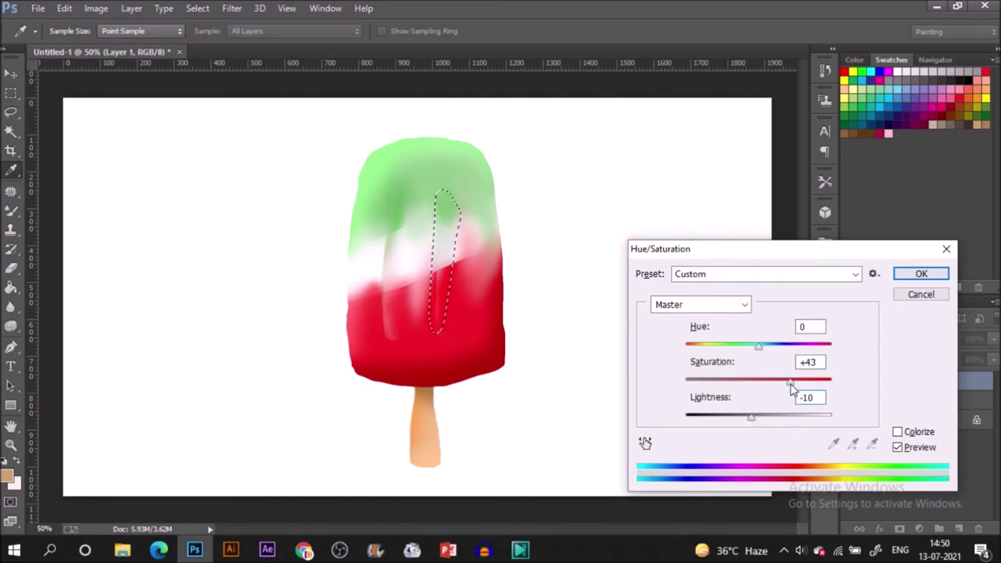
pyautogui.click(929, 274)
pyautogui.hotkey('ctrl', 'd')
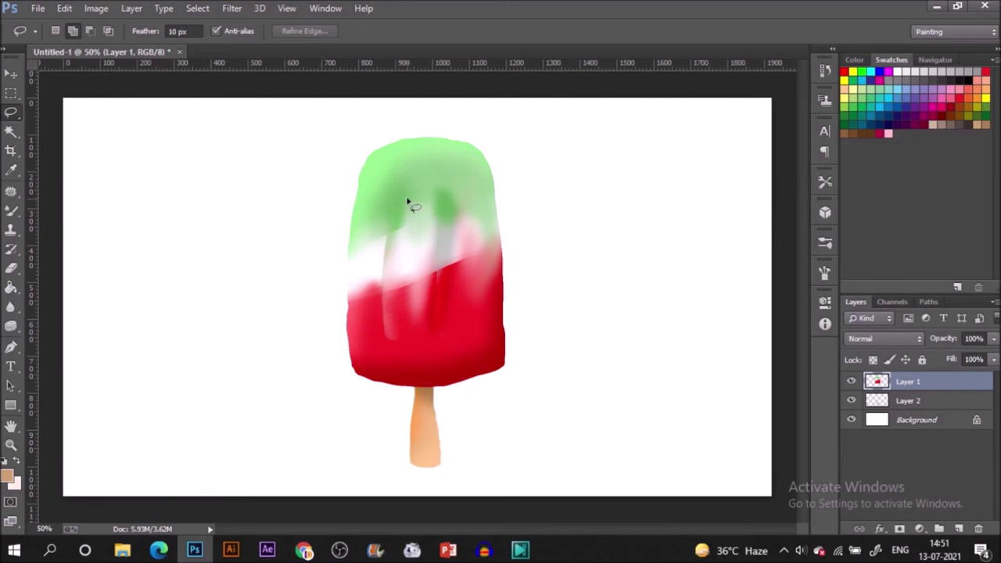
# Lasso a long tapering groove left of the popsicle's centre, apply Hue/Saturation with saturation +35 and lightness -14, and deselect
pyautogui.moveTo(408, 202); pyautogui.dragTo(407, 212)
pyautogui.press('Return')
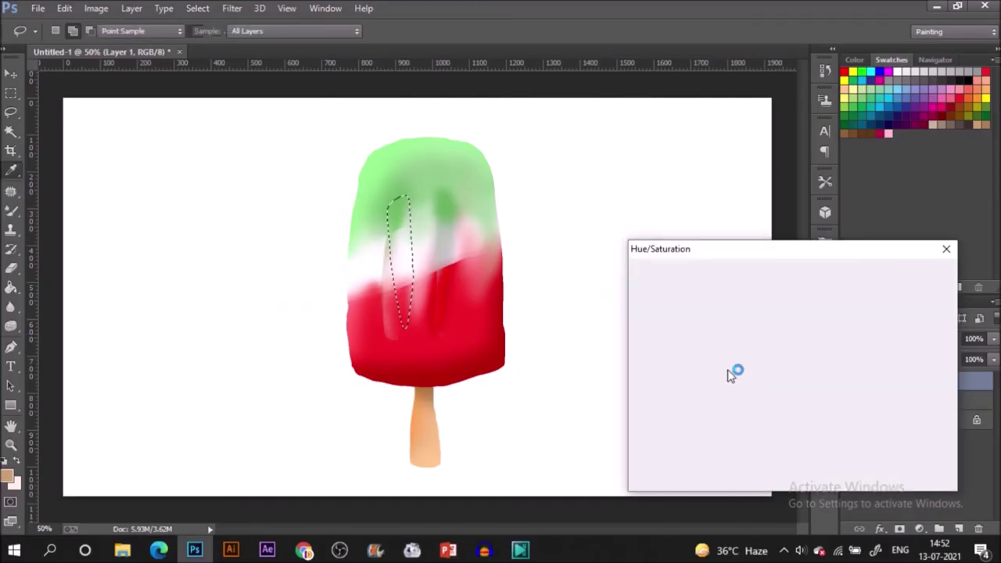
pyautogui.moveTo(759, 418); pyautogui.dragTo(732, 418)
pyautogui.moveTo(759, 383); pyautogui.dragTo(785, 382)
pyautogui.moveTo(733, 418); pyautogui.dragTo(749, 418)
pyautogui.press('Return')
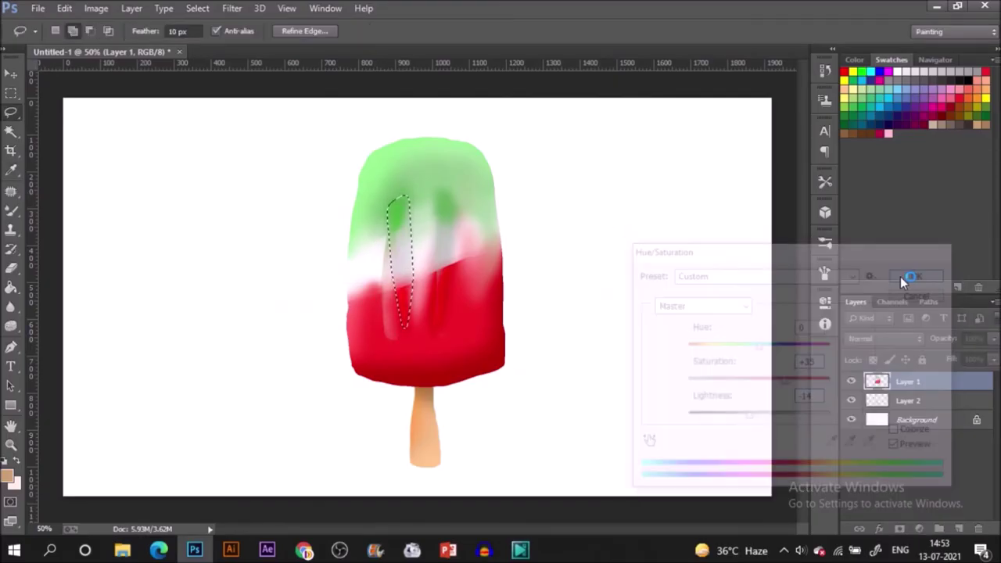
pyautogui.hotkey('ctrl', 'd')
# Lasso the popsicle's left edge, raise its saturation and lightness with Hue/Saturation, and deselect
pyautogui.moveTo(356, 317); pyautogui.dragTo(366, 185)
pyautogui.hotkey('ctrl', 'u')
pyautogui.moveTo(759, 380); pyautogui.dragTo(789, 380)
pyautogui.moveTo(758, 417); pyautogui.dragTo(787, 417)
pyautogui.click(907, 276)
pyautogui.hotkey('ctrl', 'd')
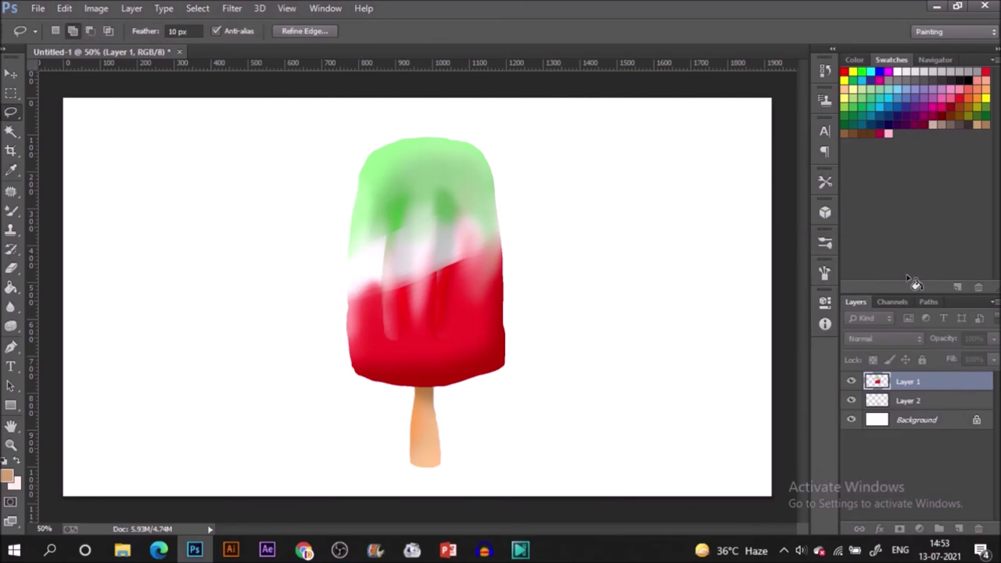
# On Layer 2, lasso the stick's right and bottom edge, raise its saturation to +47 with Hue/Saturation, and deselect
pyautogui.hotkey('alt', '[')
pyautogui.moveTo(452, 400)
pyautogui.mouseDown()
pyautogui.moveTo(428, 442)
pyautogui.moveTo(462, 438)
pyautogui.moveTo(479, 463)
pyautogui.mouseUp()
pyautogui.hotkey('ctrl', 'u')
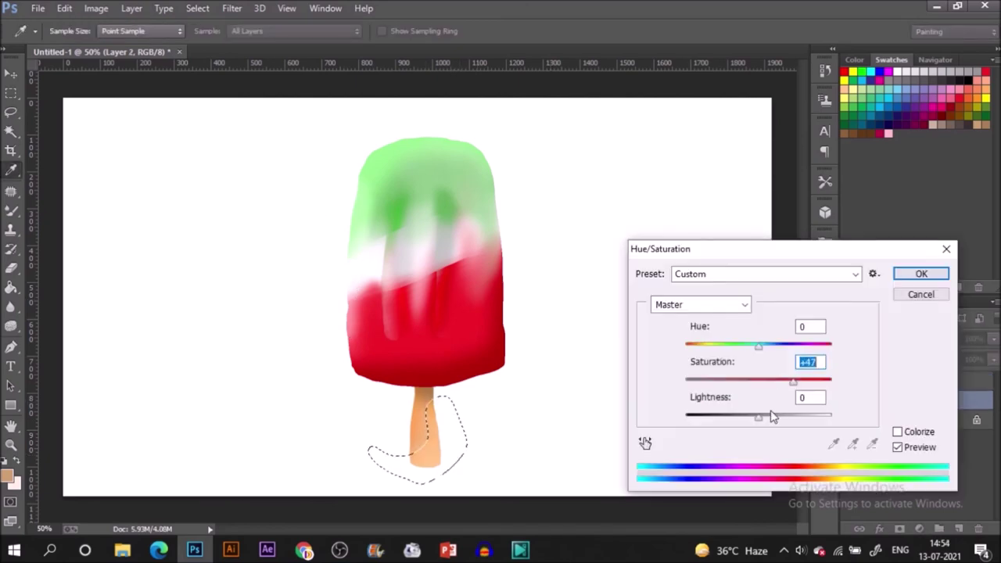
pyautogui.press('Return')
pyautogui.hotkey('ctrl', 'd')
# Group the popsicle layers, duplicate the group, and offset the lower group slightly down and right at 24% opacity as a shadow
pyautogui.press('v')
pyautogui.hotkey('ctrl', 'g')
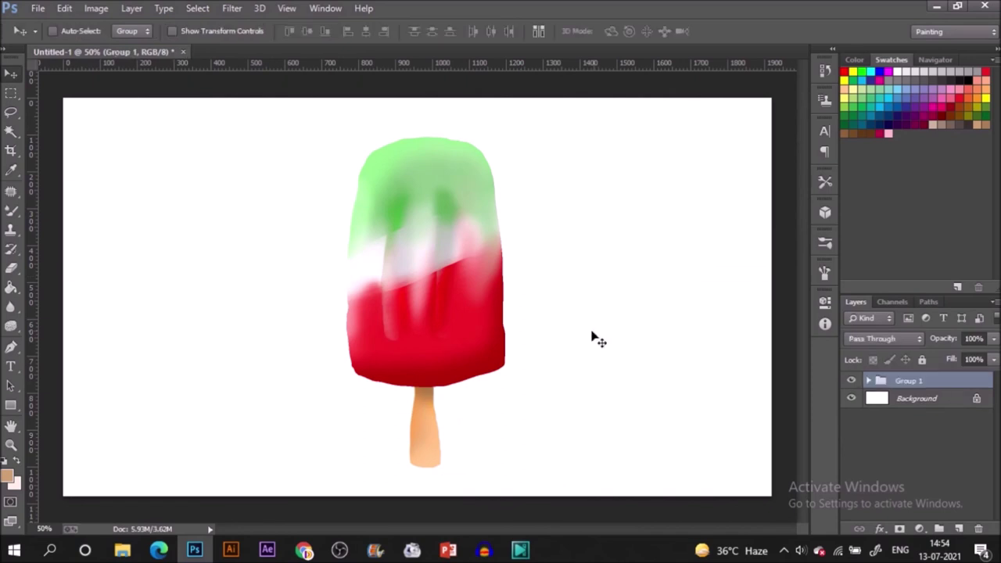
pyautogui.hotkey('ctrl', 'j')
pyautogui.click(911, 398)
pyautogui.moveTo(456, 276)
pyautogui.mouseDown()
pyautogui.moveTo(462, 291)
pyautogui.moveTo(470, 284)
pyautogui.mouseUp()
pyautogui.click(994, 339)
pyautogui.moveTo(990, 357); pyautogui.dragTo(937, 357)
# Convert the lower Group 1 into a single layer and soften it with a blur filter
pyautogui.click(232, 9)
pyautogui.click(469, 4)
pyautogui.rightClick(938, 398)
pyautogui.click(871, 394)
pyautogui.click(233, 9)
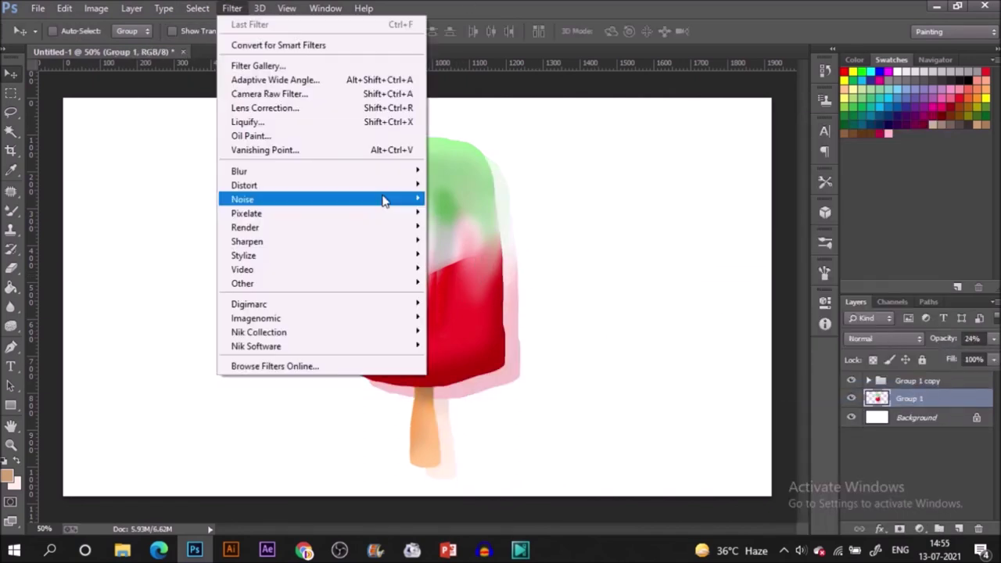
pyautogui.moveTo(399, 171)
pyautogui.click(510, 285)
pyautogui.click(374, 202)
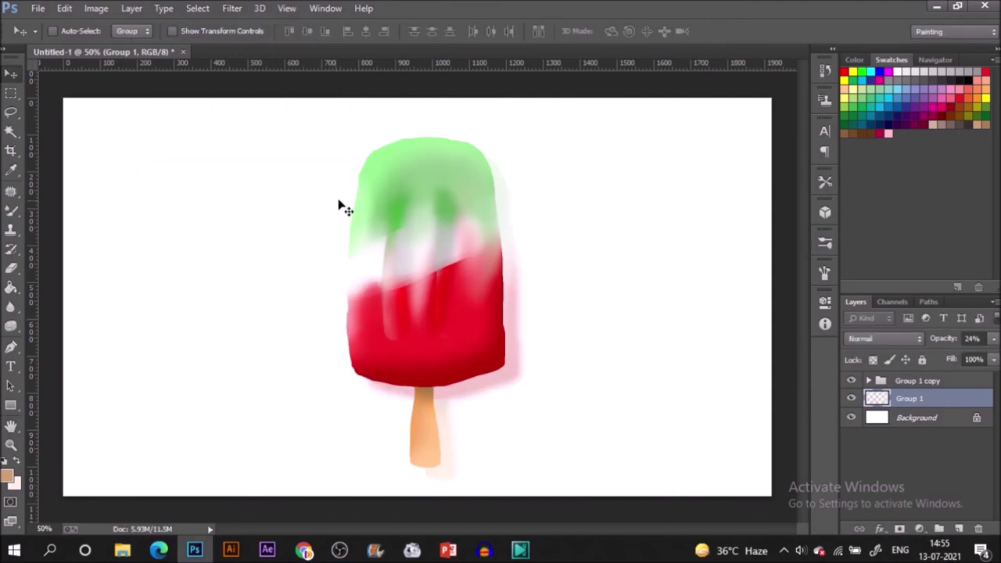
# Add a light peach Solid Color fill layer directly above the Background
pyautogui.hotkey('alt', '[')
pyautogui.click(920, 529)
pyautogui.click(900, 217)
pyautogui.click(604, 284)
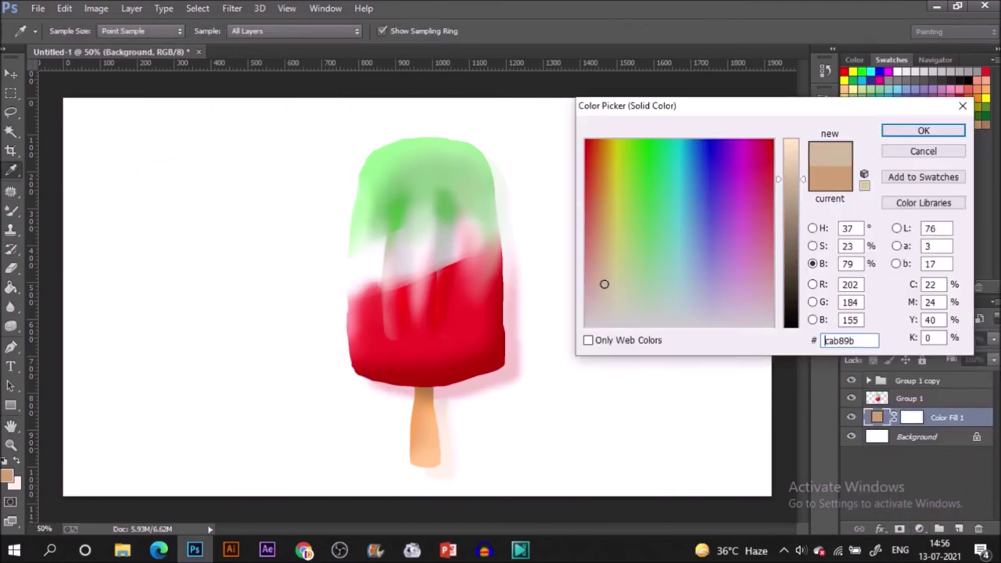
pyautogui.click(794, 149)
pyautogui.click(944, 136)
# Duplicate the blurred Group 1 shadow layer, shift the copy slightly up and left, and set its saturation to -100 with Hue/Saturation
pyautogui.click(935, 399)
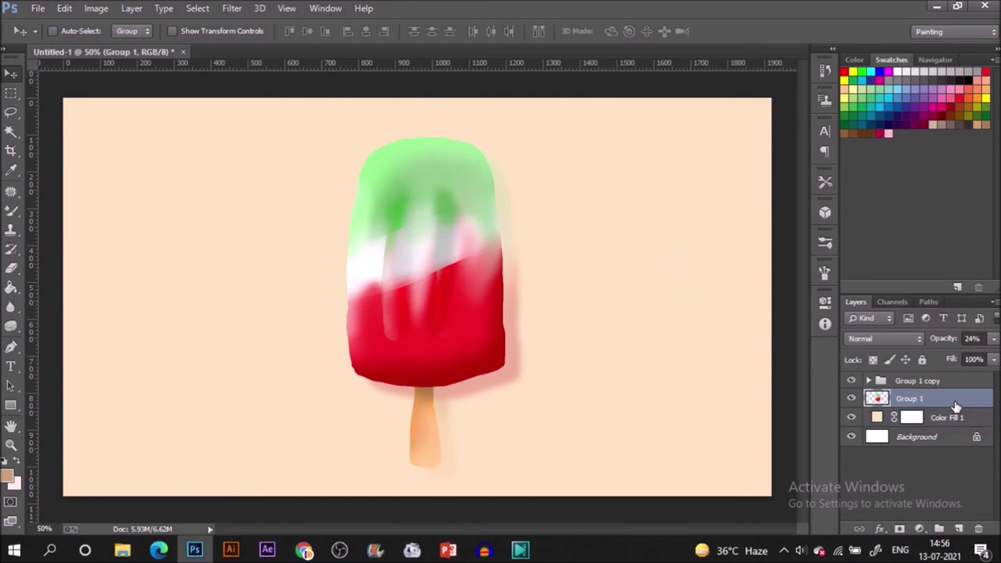
pyautogui.hotkey('ctrl', 'j')
pyautogui.moveTo(655, 364); pyautogui.dragTo(633, 351)
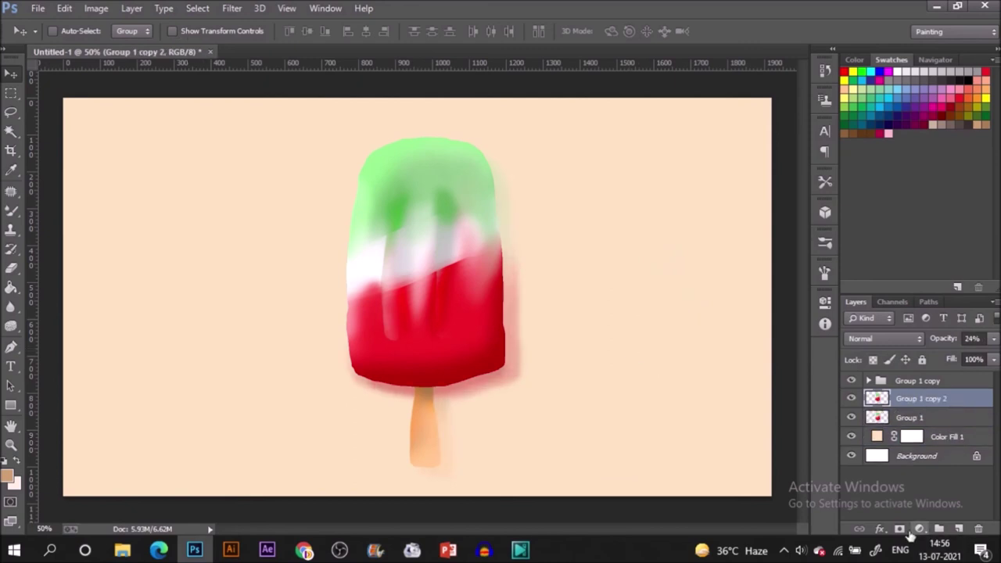
pyautogui.click(920, 531)
pyautogui.click(908, 345)
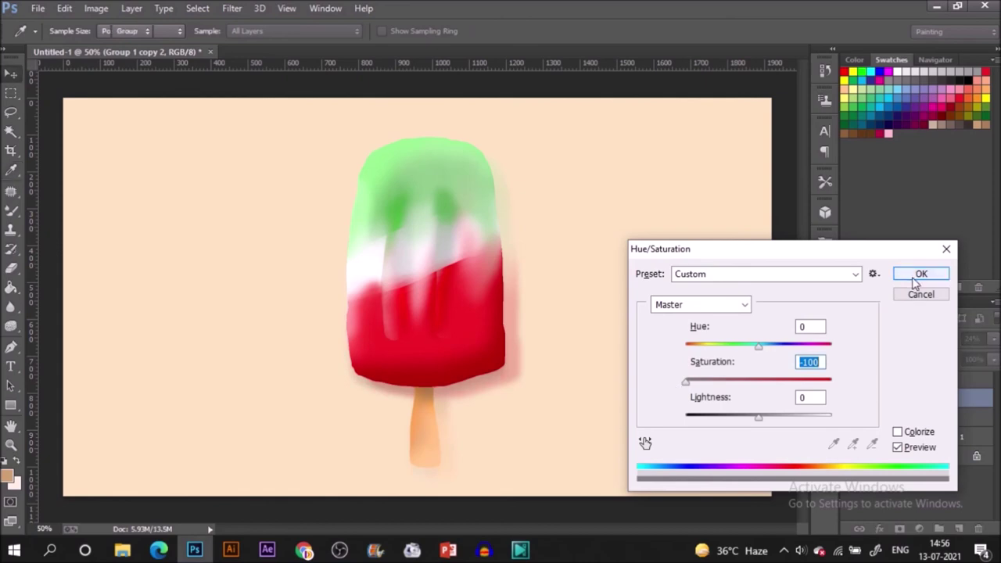
pyautogui.click(913, 275)
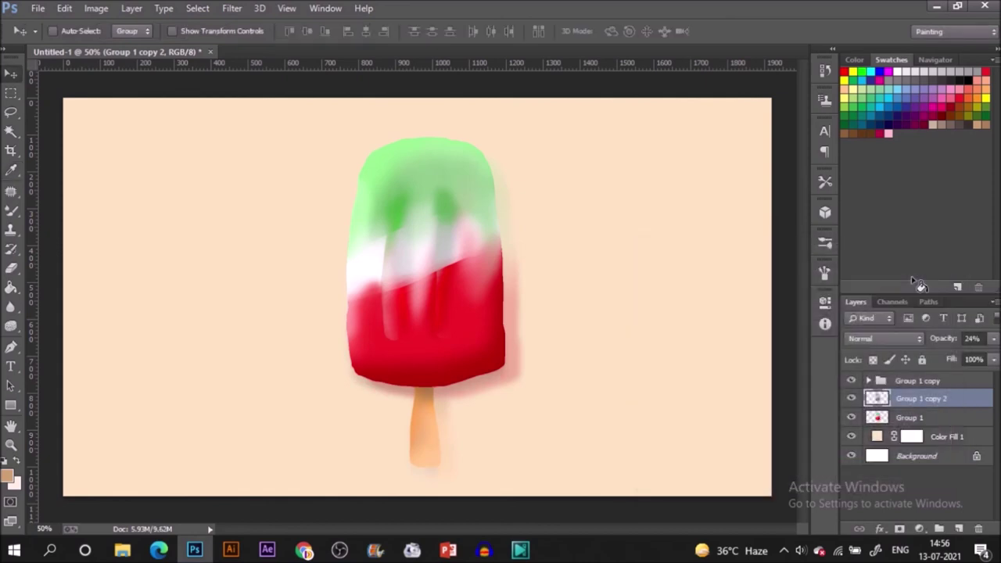